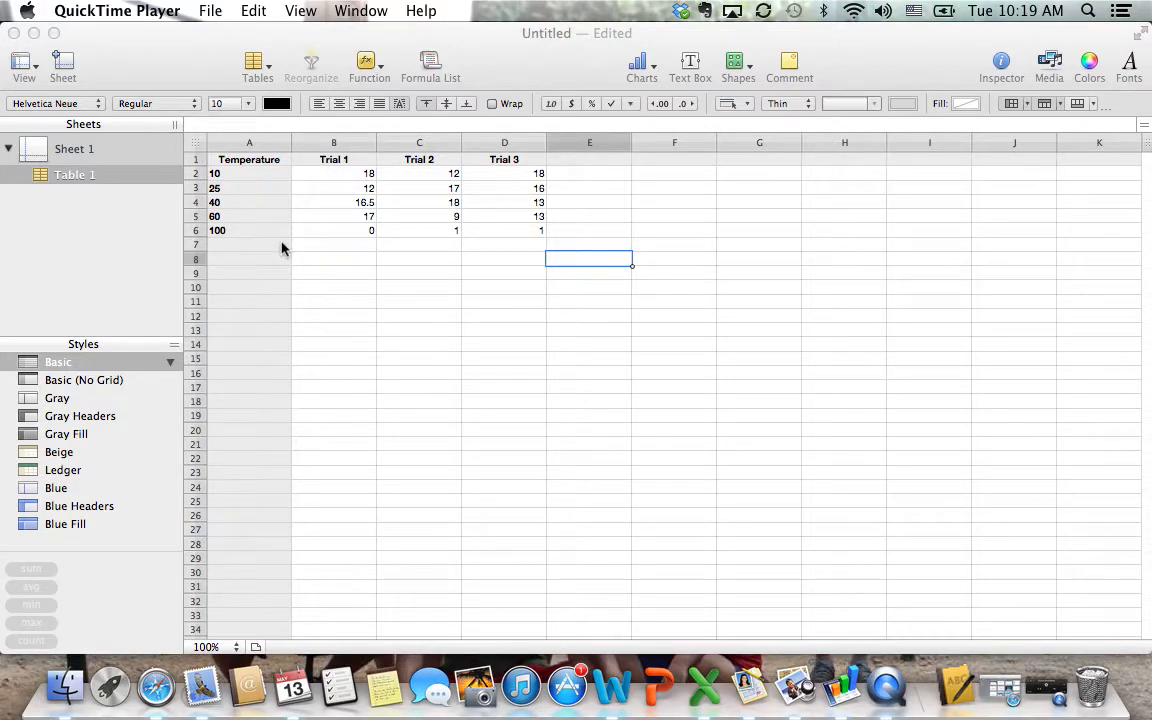
- Add the header "Mean" in cell E1, beside the Trial 3 column
click(604, 161)
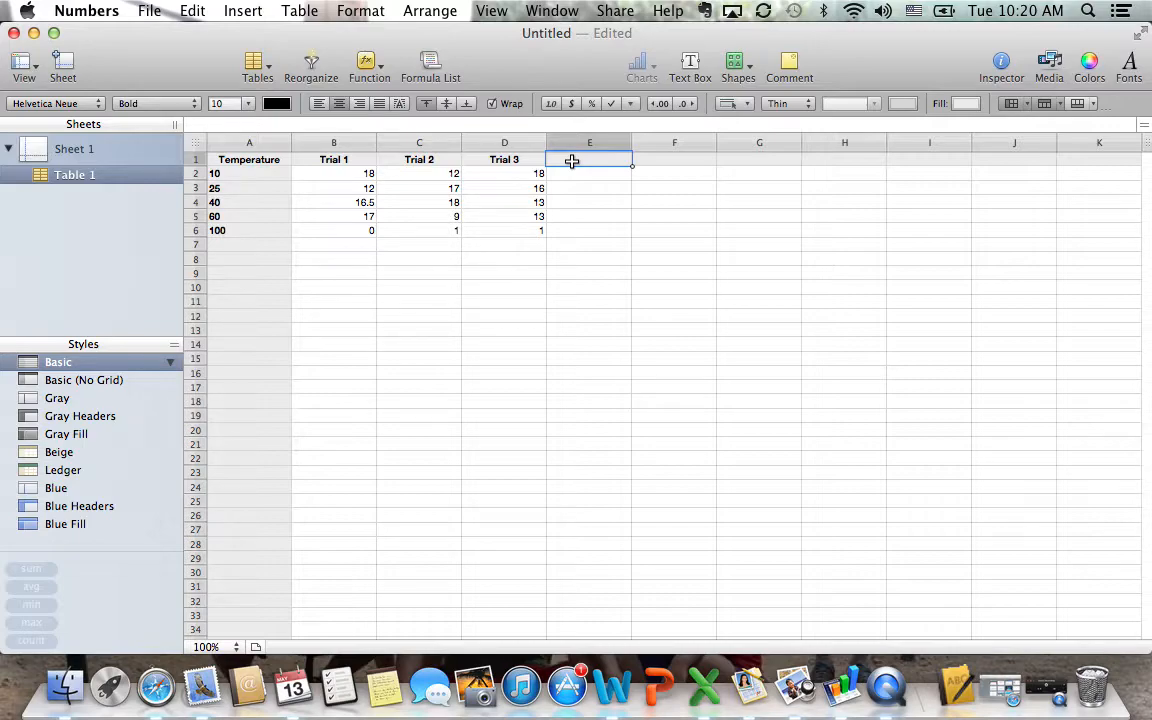
text(Mean)
key(Return)
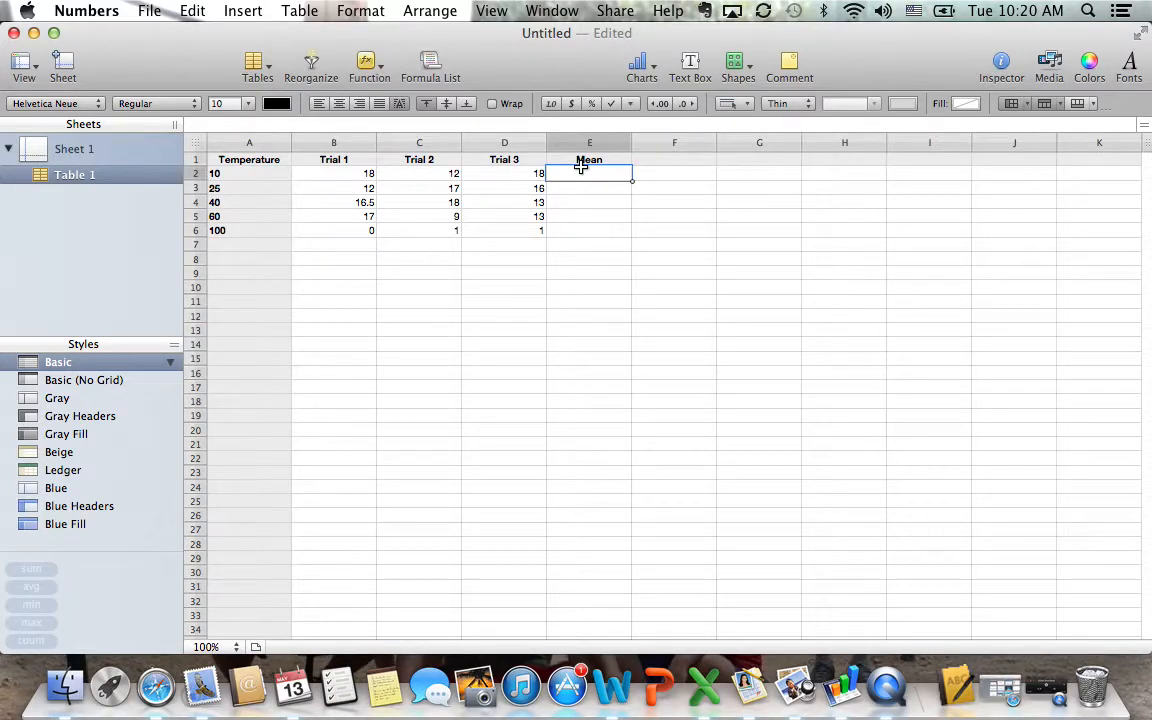
- Average the row's three trials in cell E2 with the preset Average function, and clear the cell again
click(380, 70)
click(382, 98)
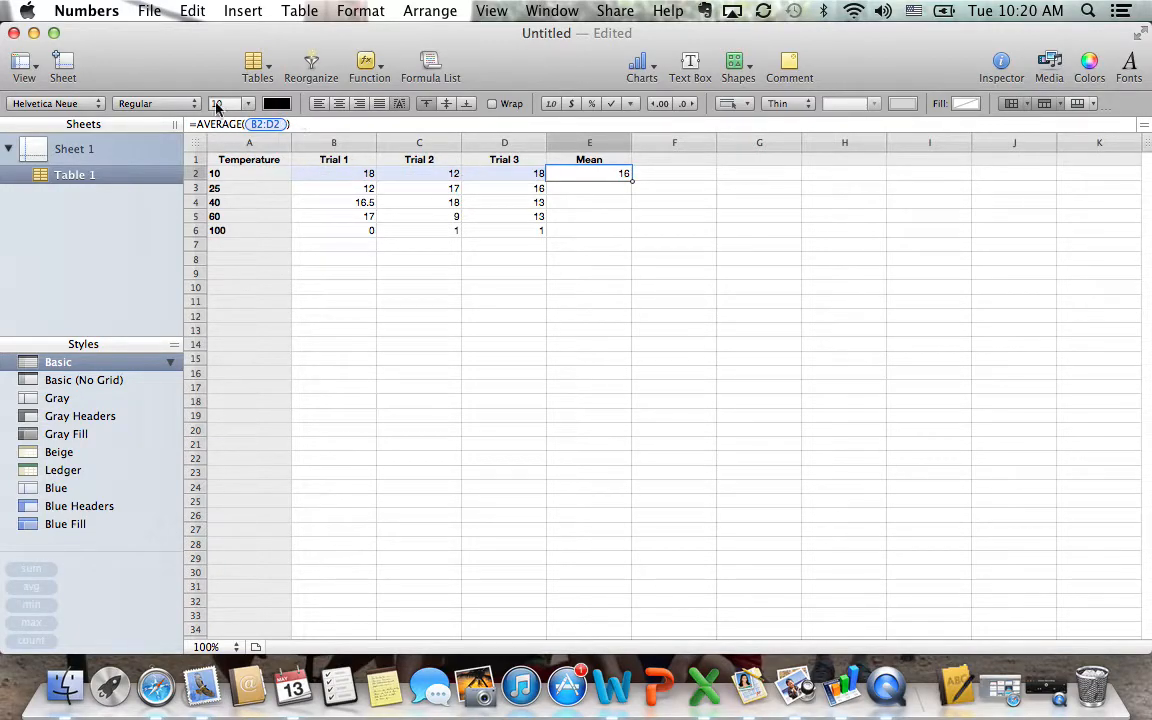
click(607, 190)
click(603, 173)
key(Delete)
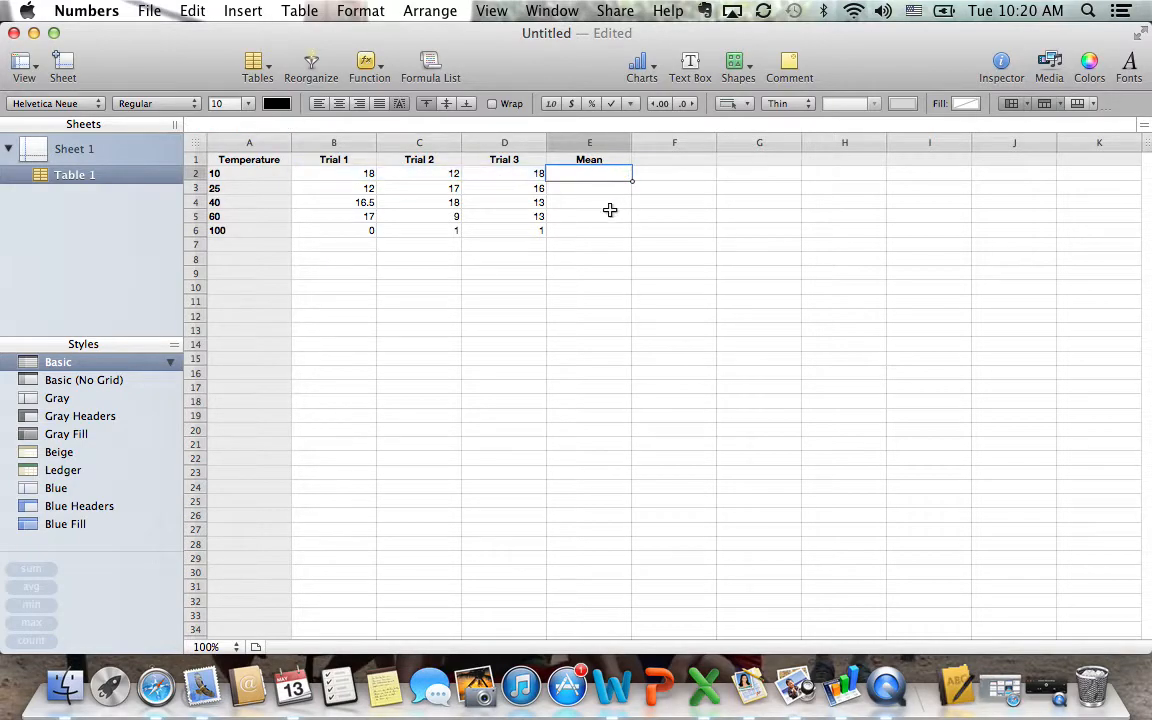
click(617, 241)
- Insert the AVERAGE function from the Statistical category of the function browser into cell E2
click(603, 177)
click(370, 66)
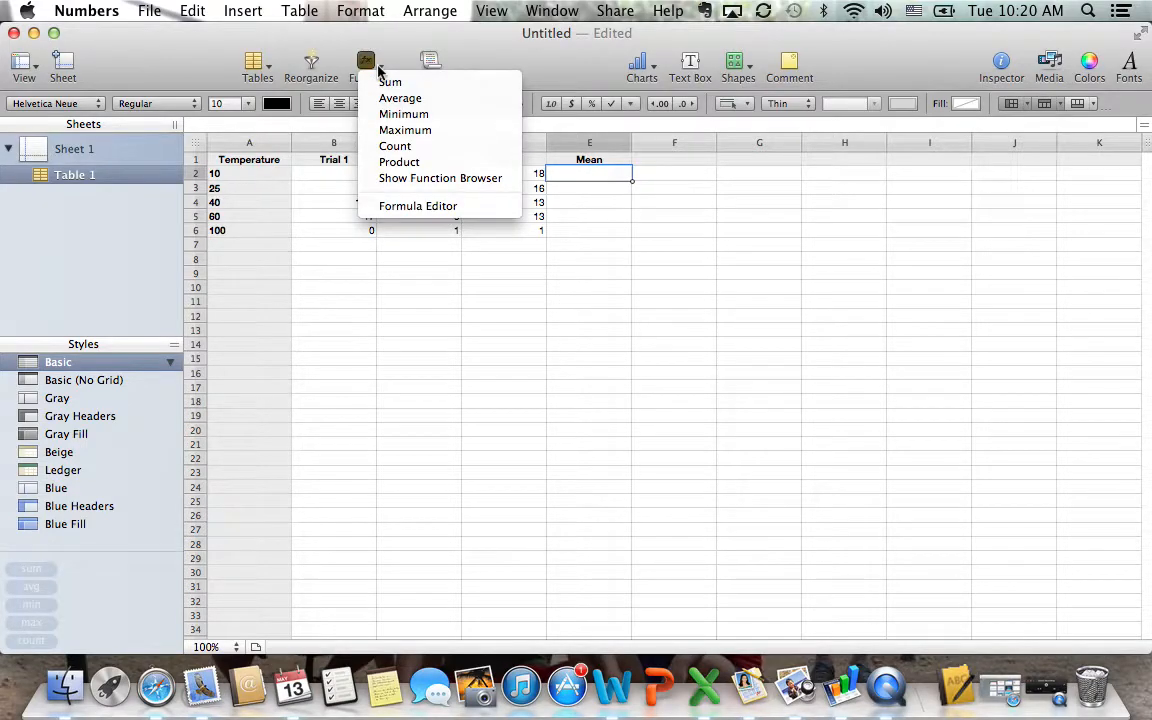
click(406, 184)
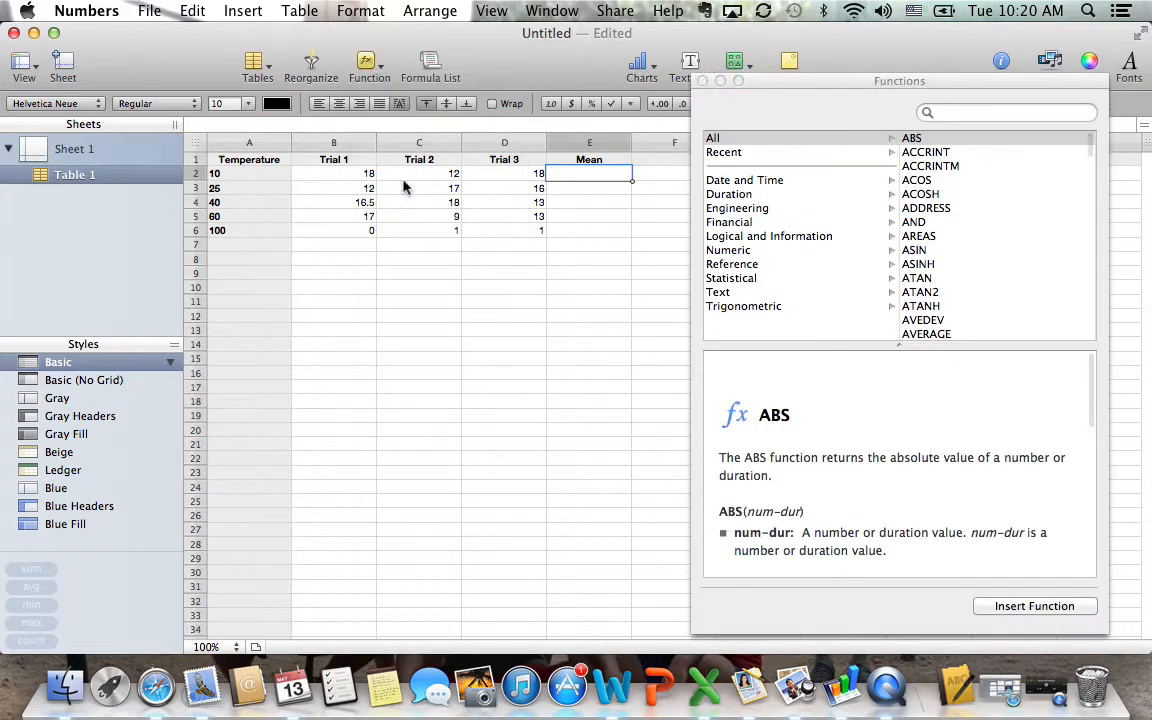
click(738, 280)
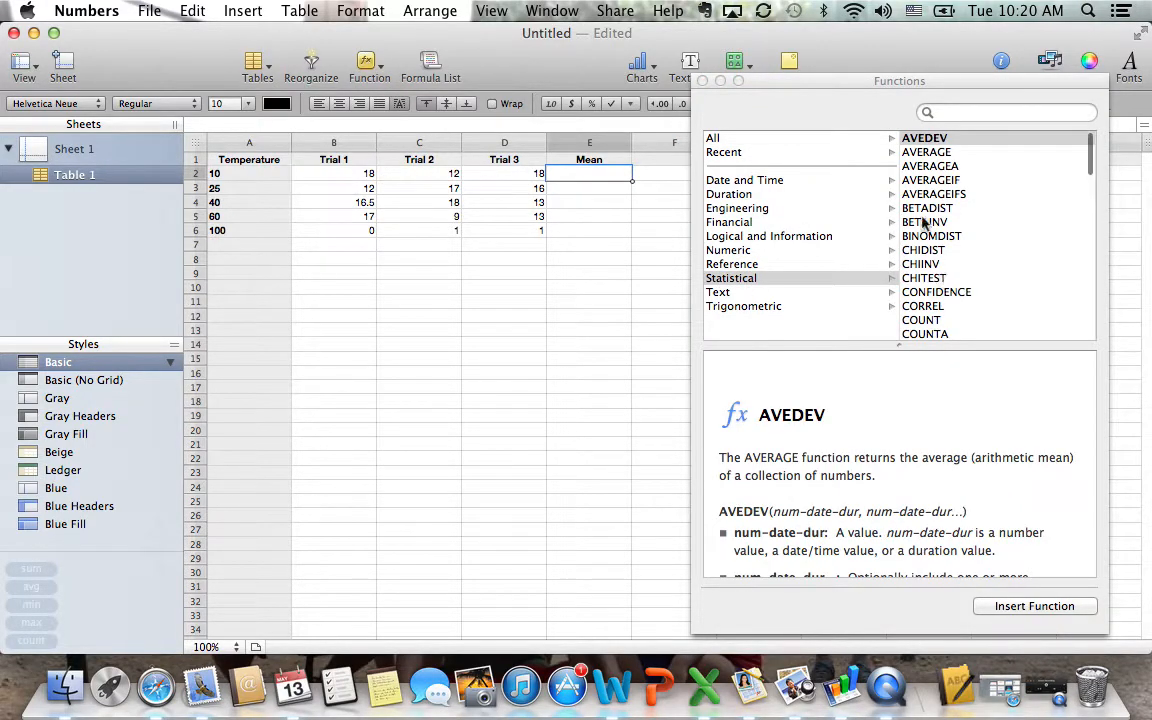
click(929, 153)
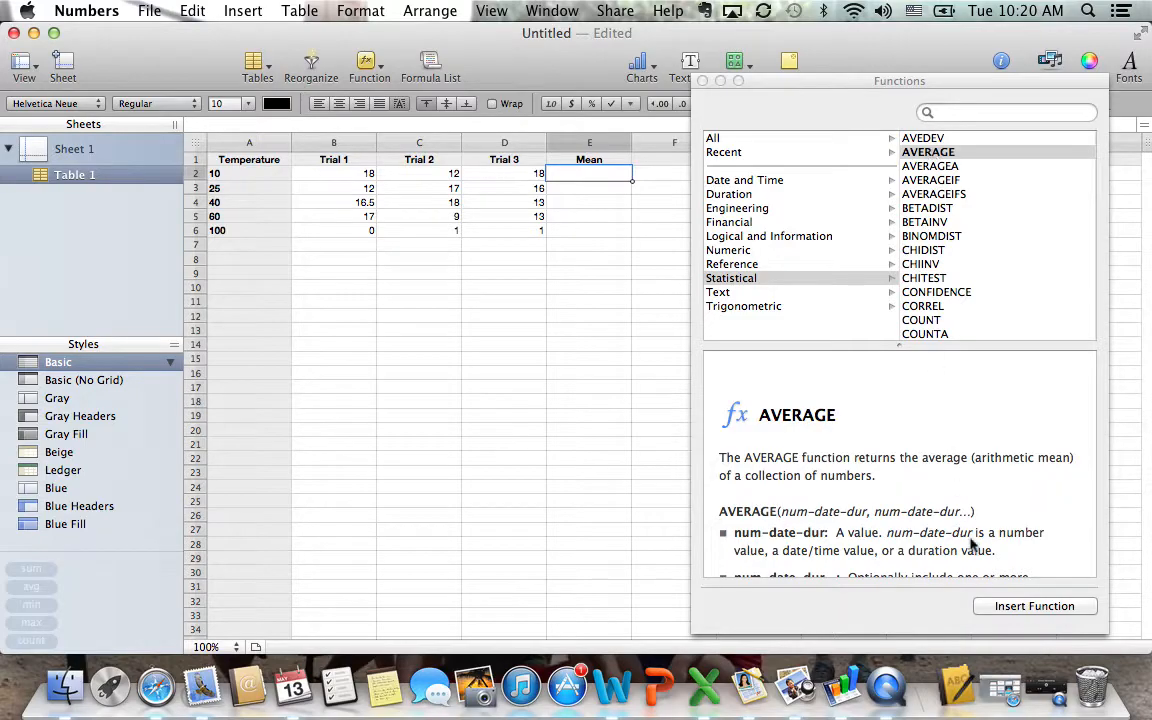
click(1001, 608)
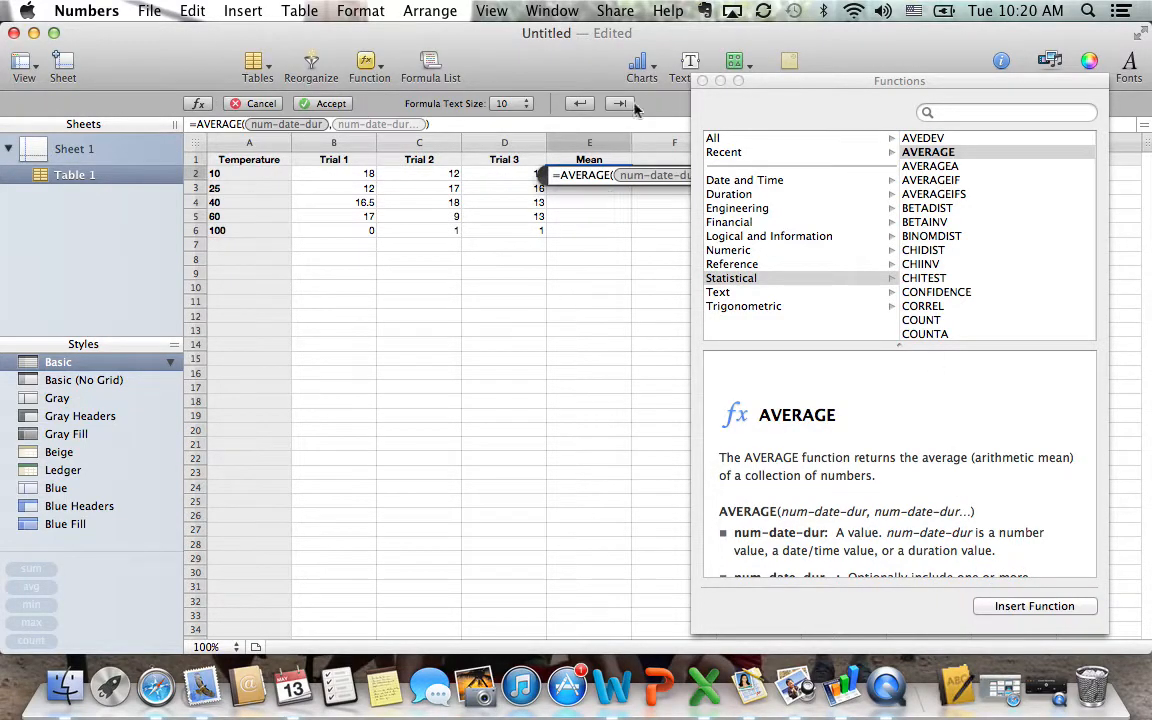
click(703, 81)
- Use B2:D2 as the only argument of the AVERAGE formula in E2, accept it, and clear the cell
key(BackSpace)
key(BackSpace)
key(BackSpace)
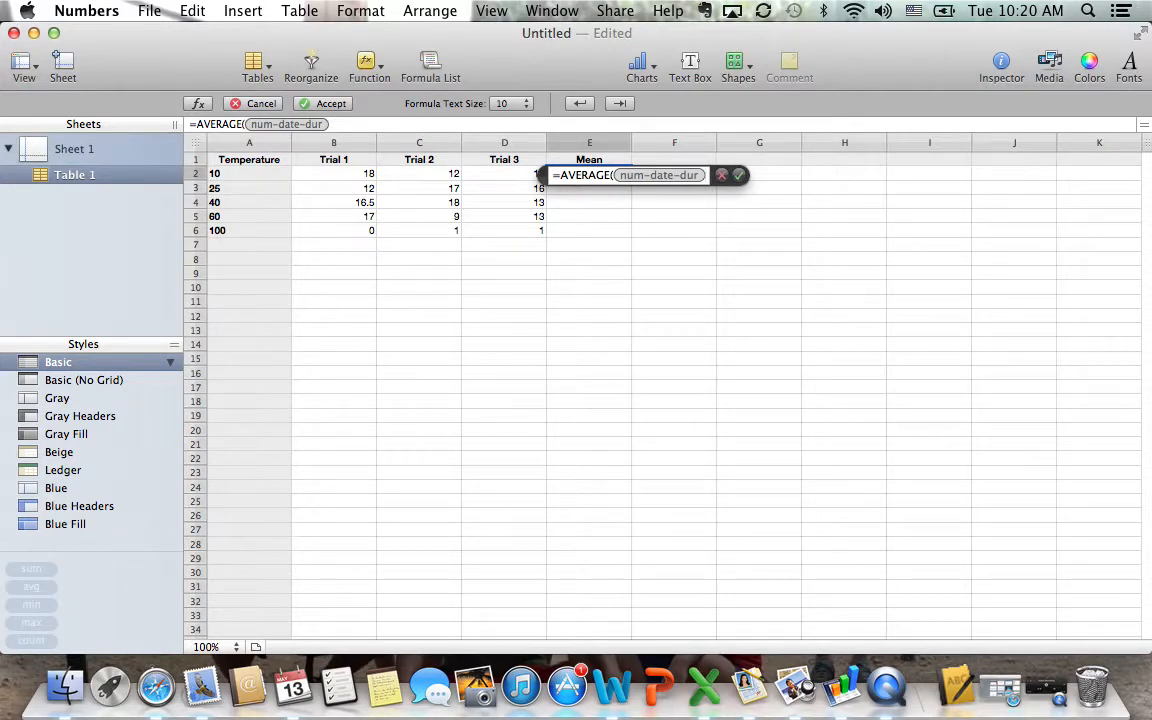
click(660, 175)
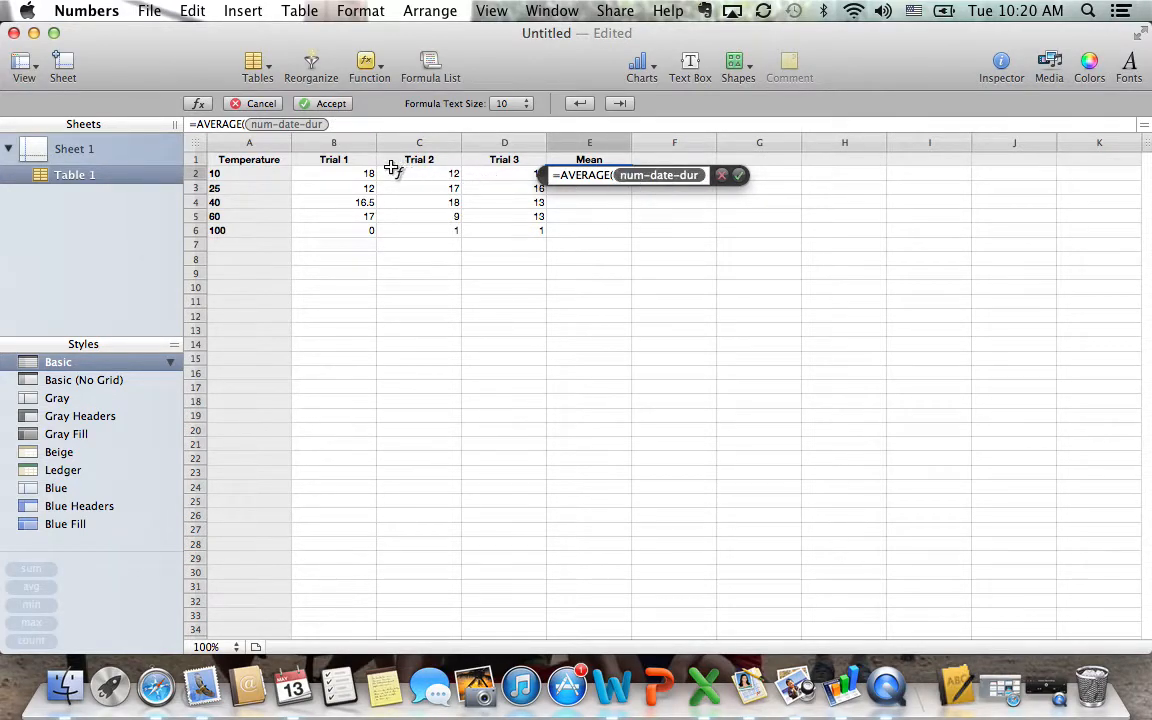
drag(365, 175, 479, 176)
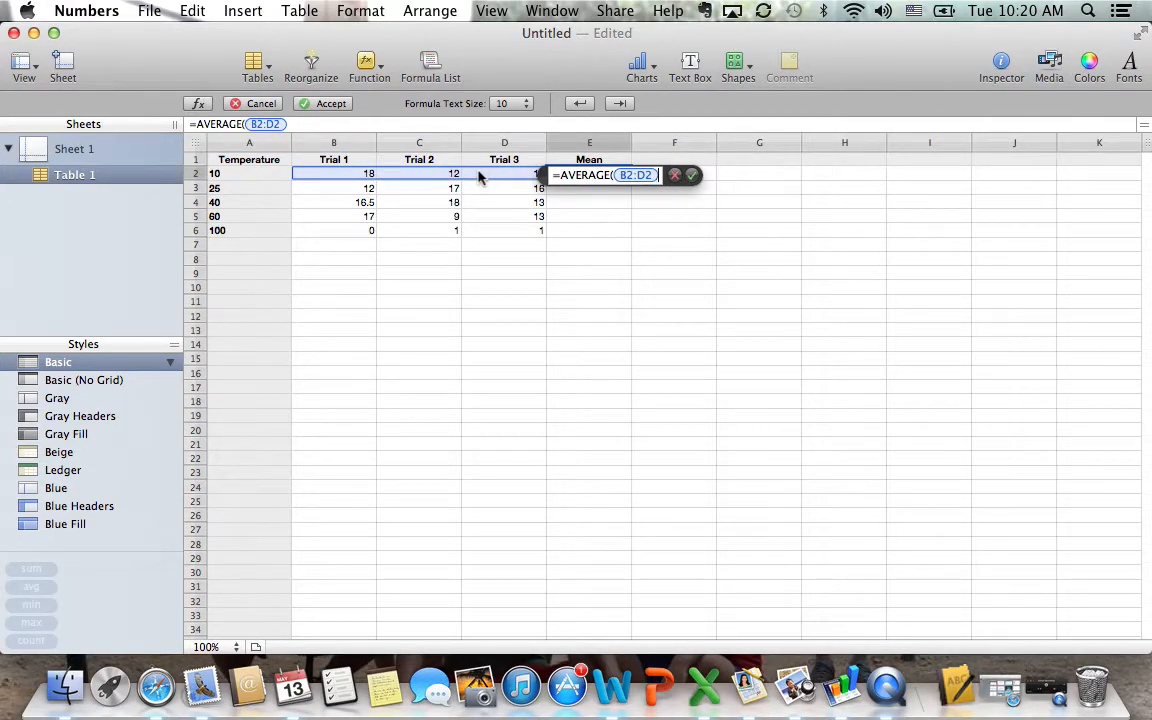
key(Return)
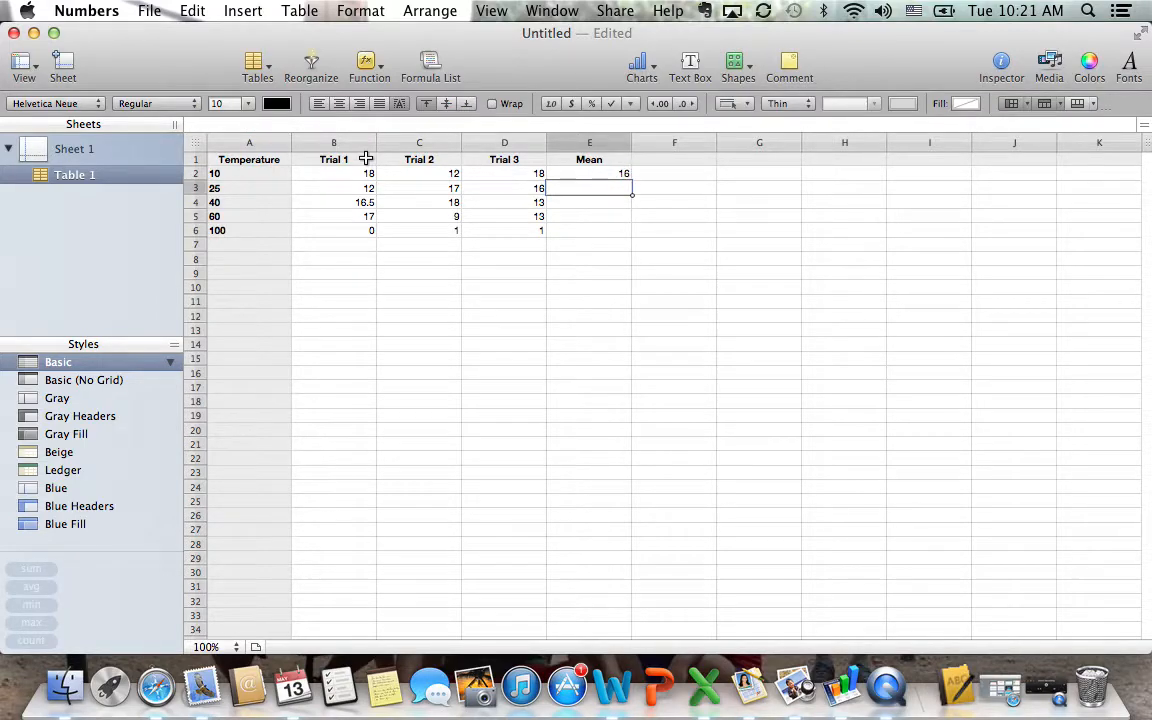
click(620, 175)
key(Delete)
click(618, 212)
- Write the formula =AVERAGE(B2:D2) directly in cell E2, accept it, and clear the cell again
click(607, 174)
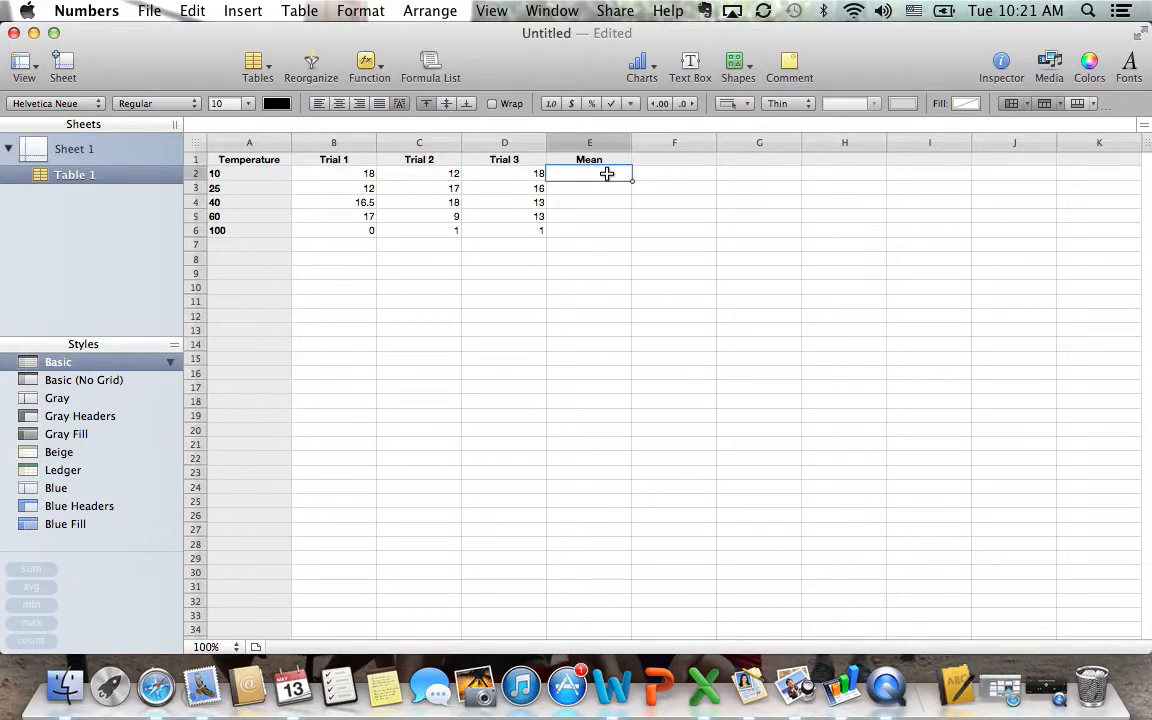
text(=)
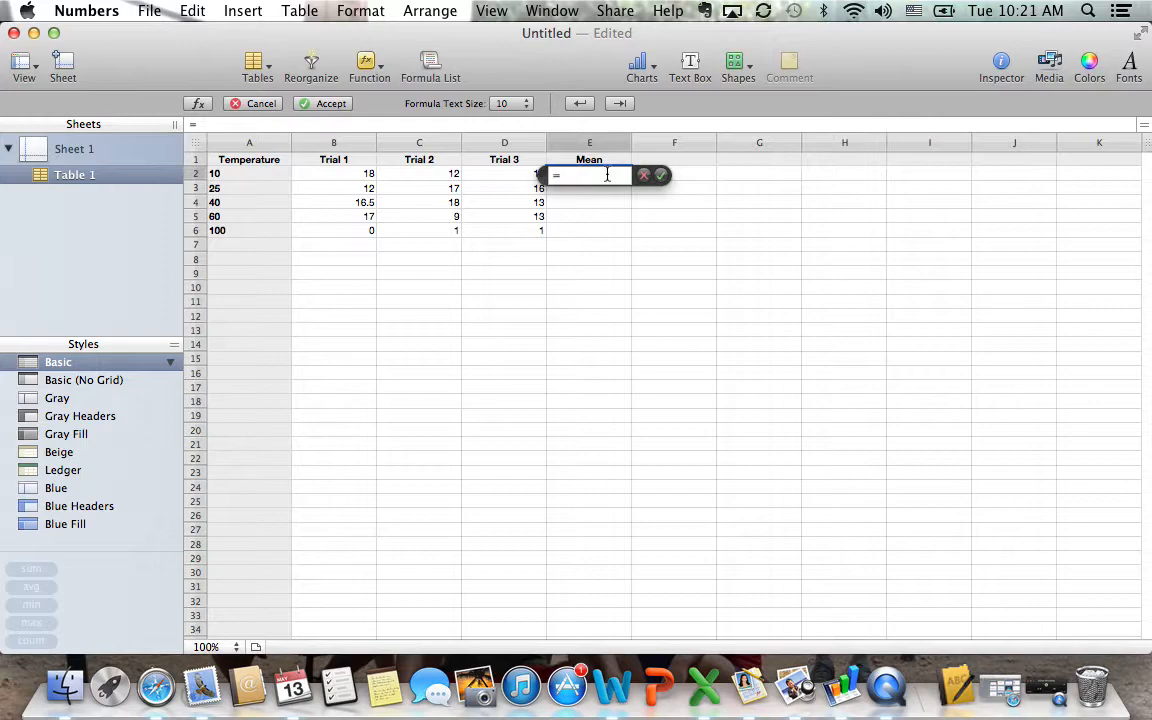
text(A)
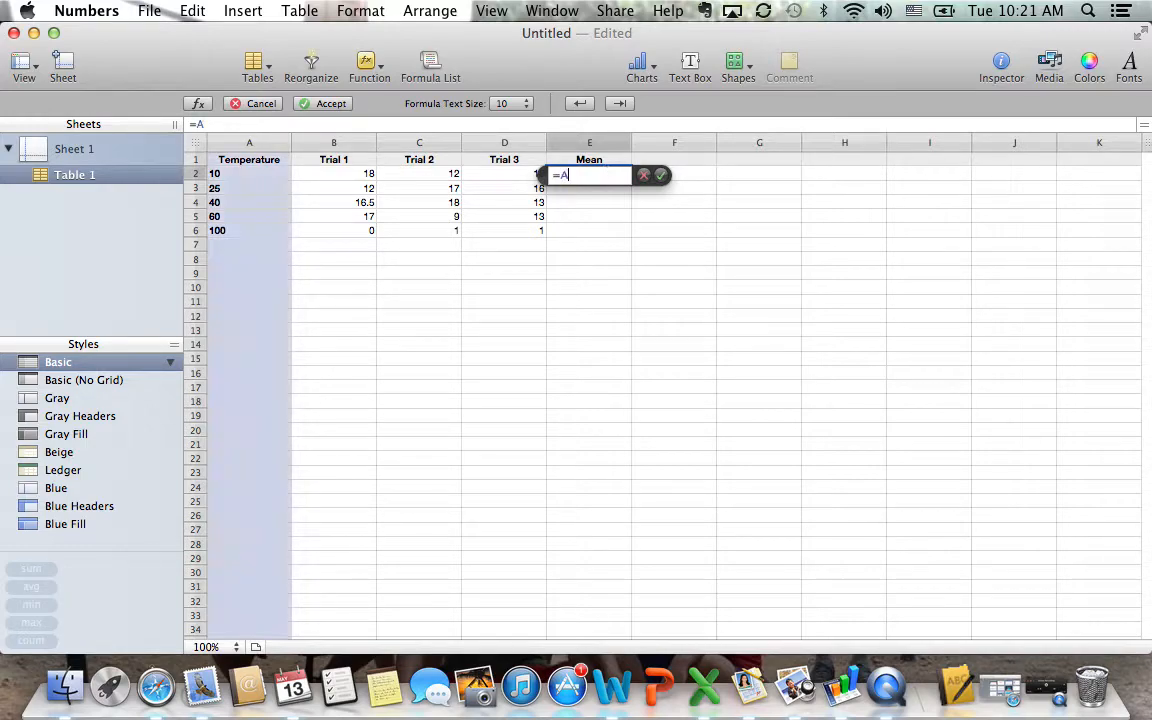
text(verage()
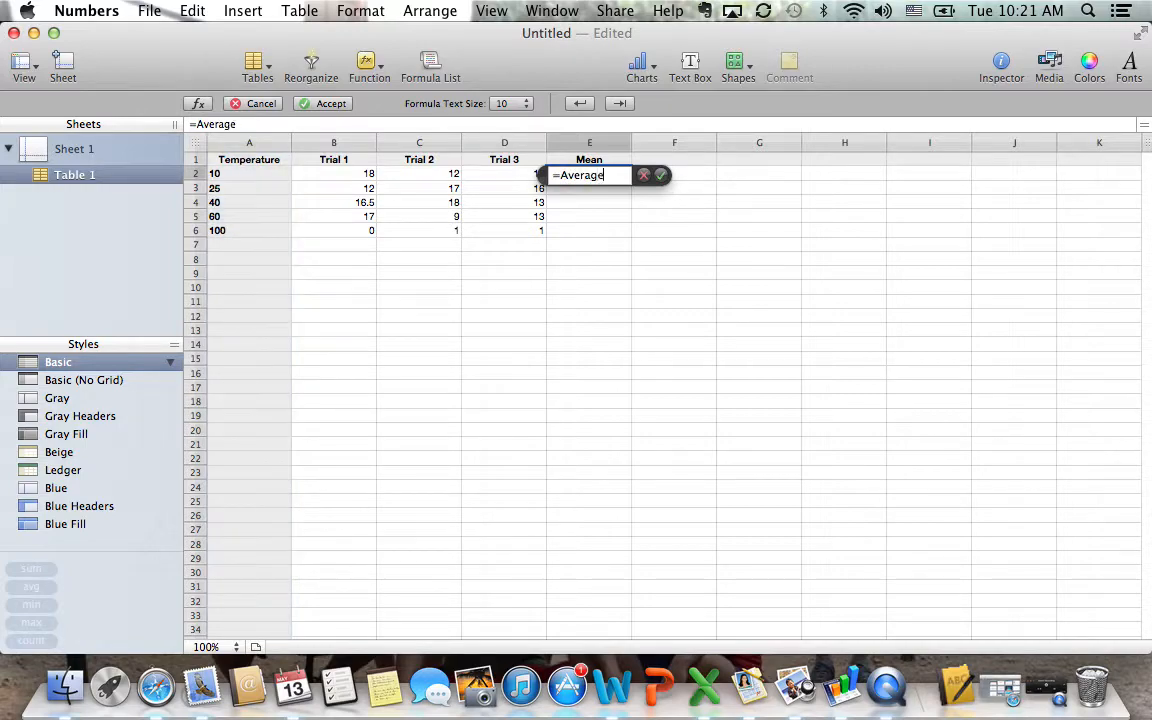
drag(300, 172, 497, 174)
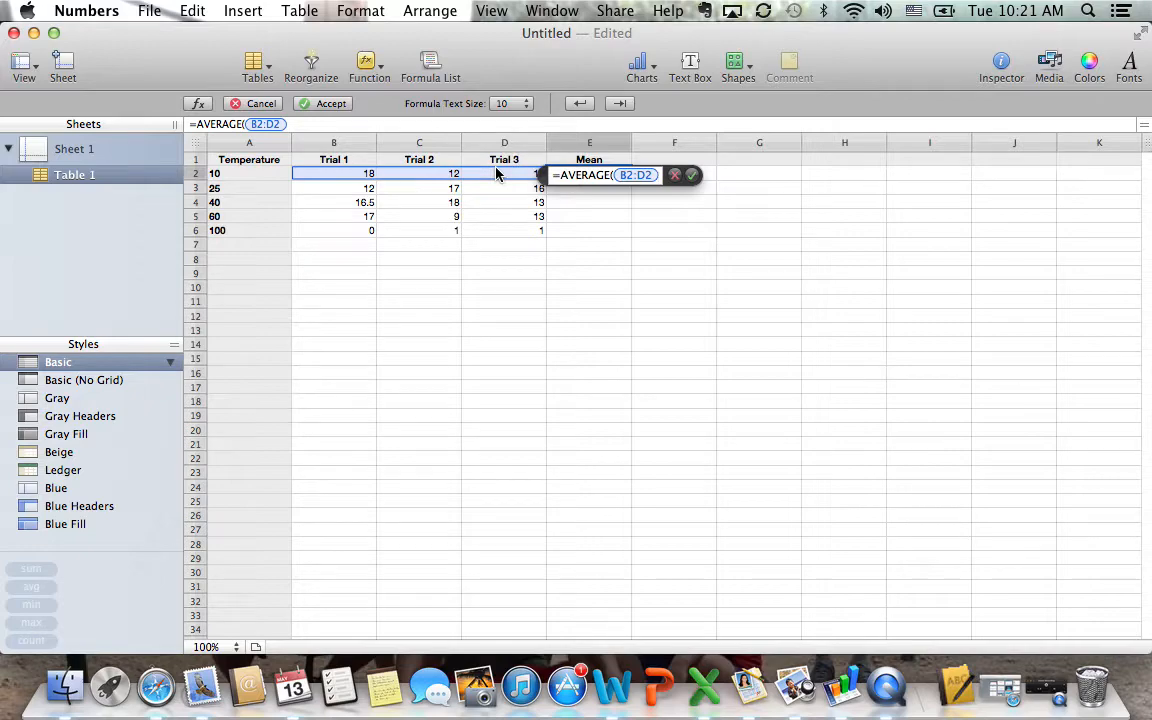
key(Return)
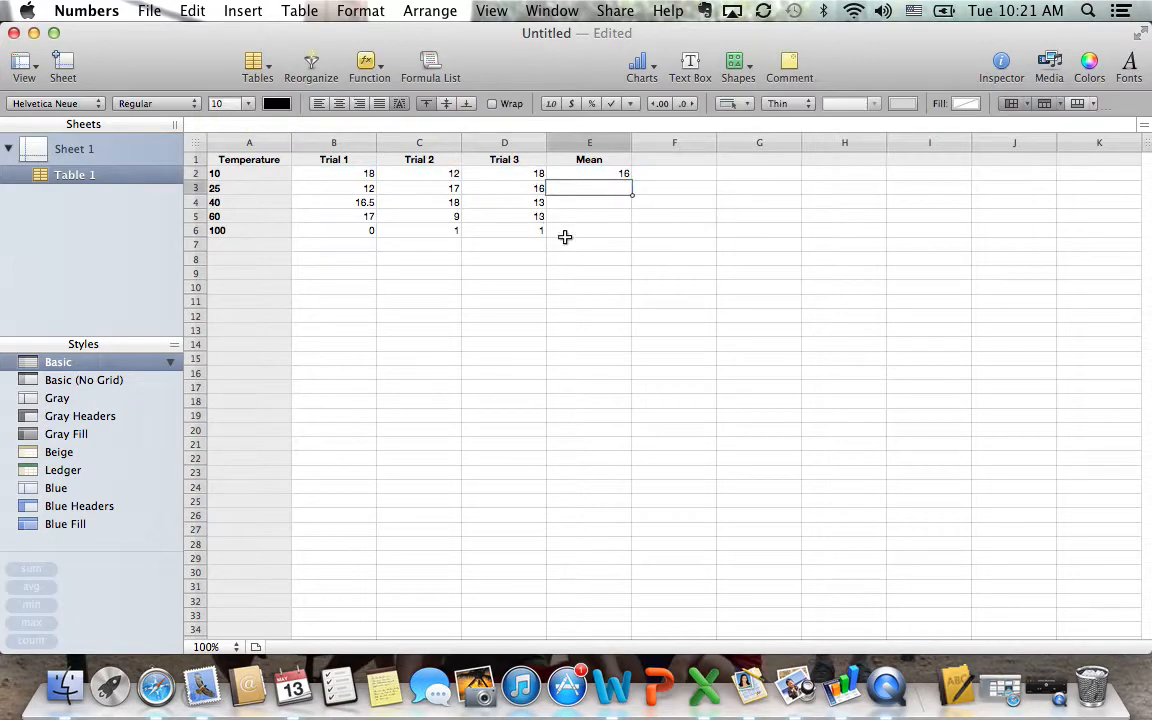
click(578, 173)
key(BackSpace)
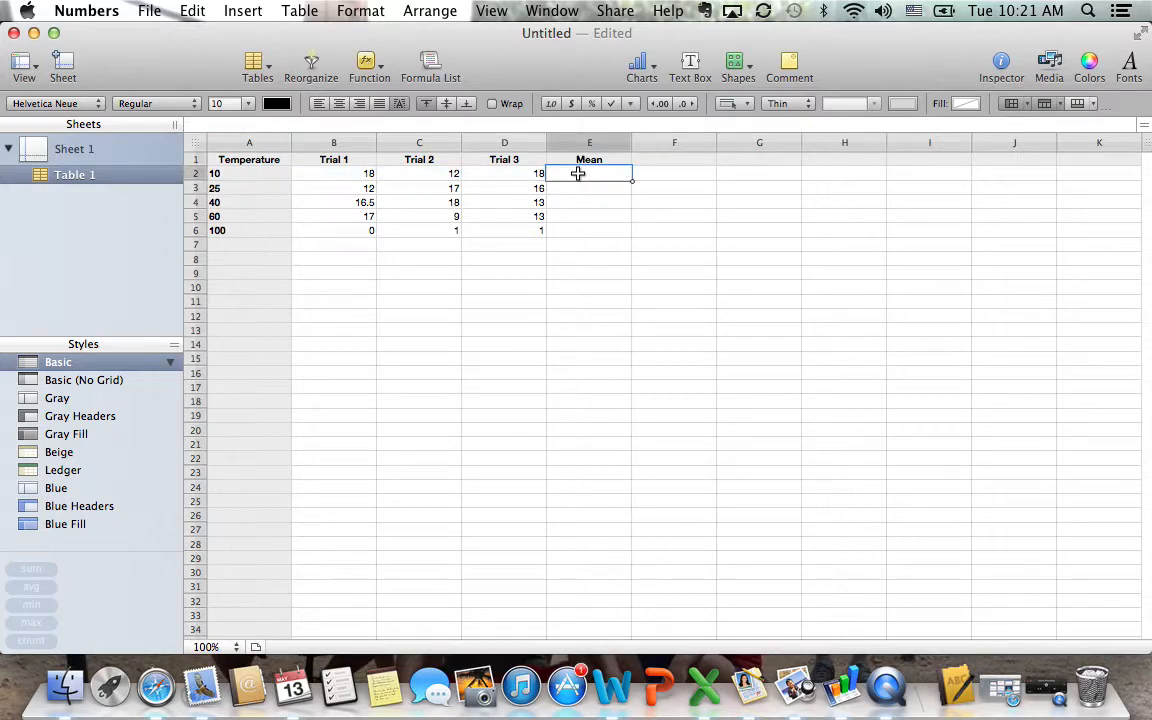
click(603, 230)
- Start a formula in cell E2 and insert the AVERAGE function from the function browser's full list
click(601, 173)
text(=)
click(199, 104)
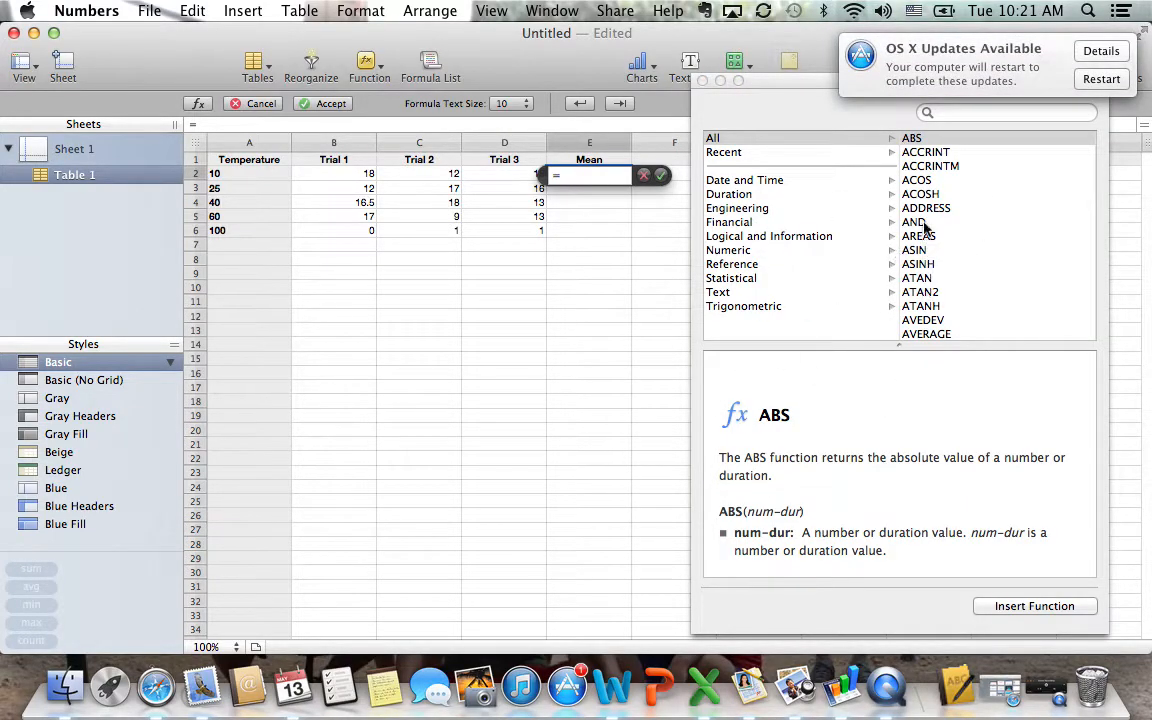
click(929, 334)
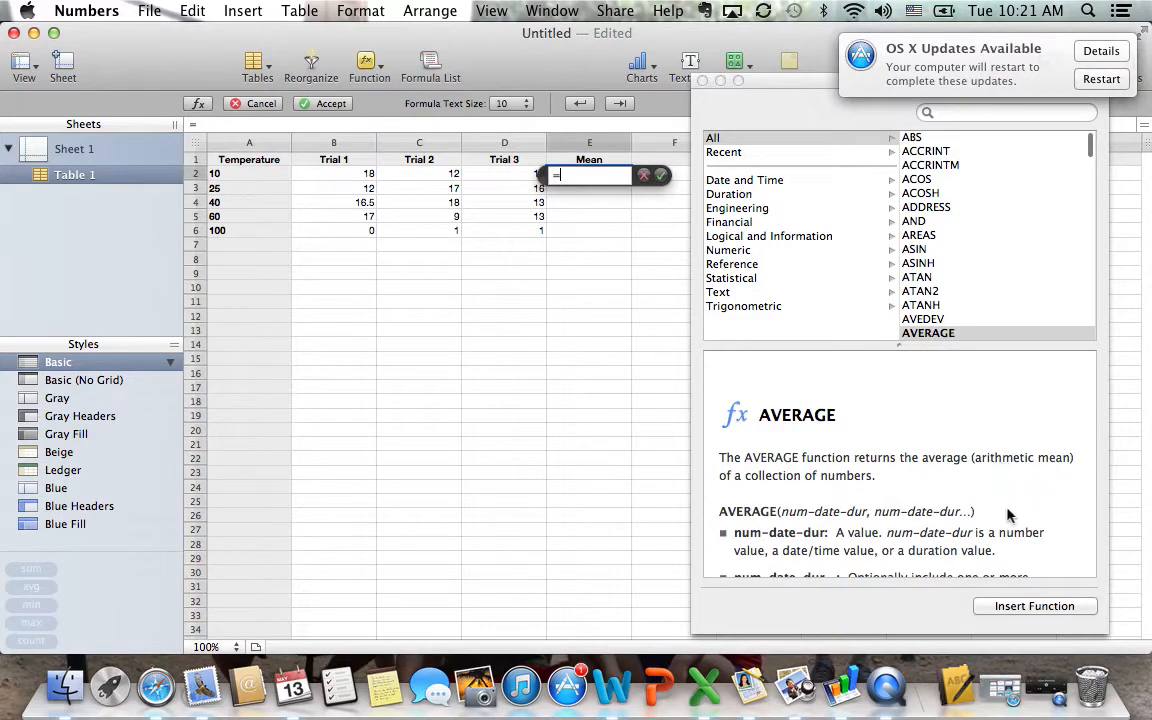
click(1010, 606)
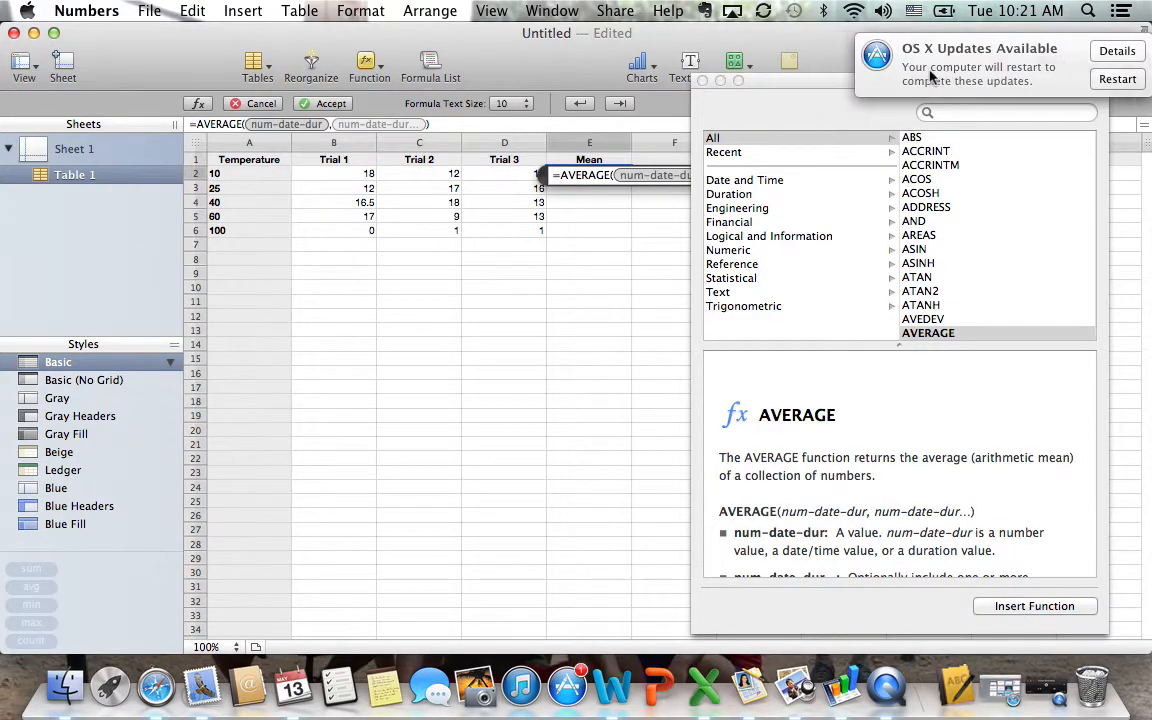
click(703, 81)
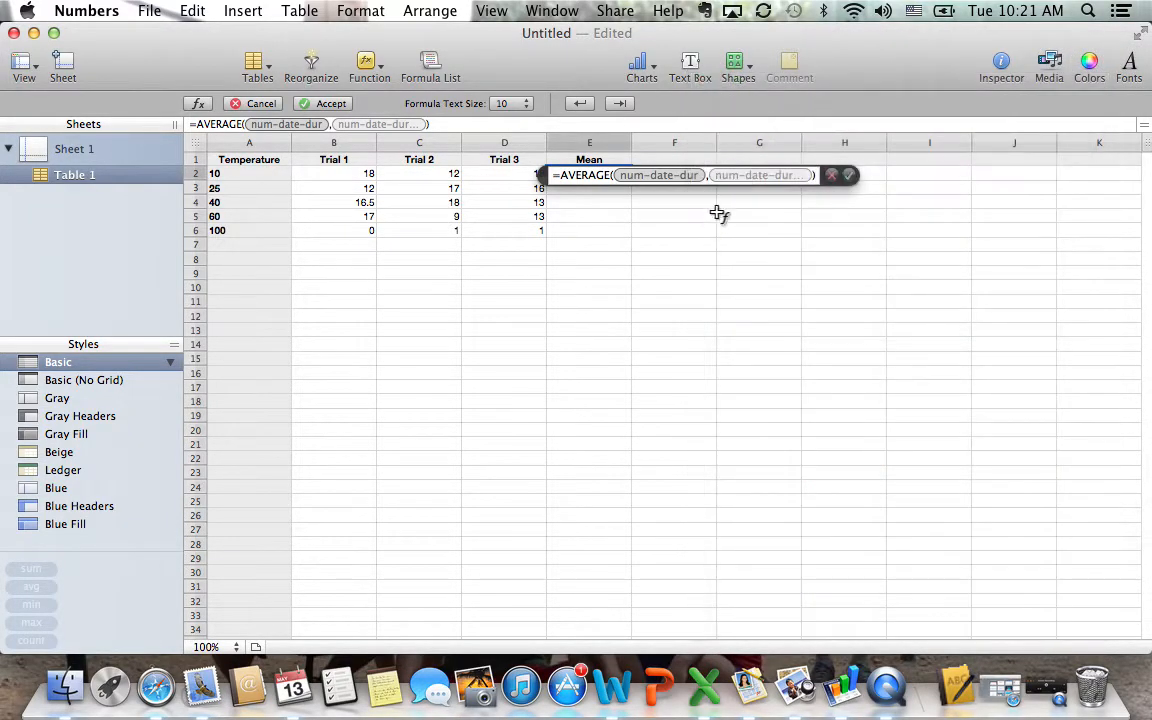
- Replace the placeholder arguments of the AVERAGE formula in E2 with the range B2:D2 and accept it
key(BackSpace)
key(BackSpace)
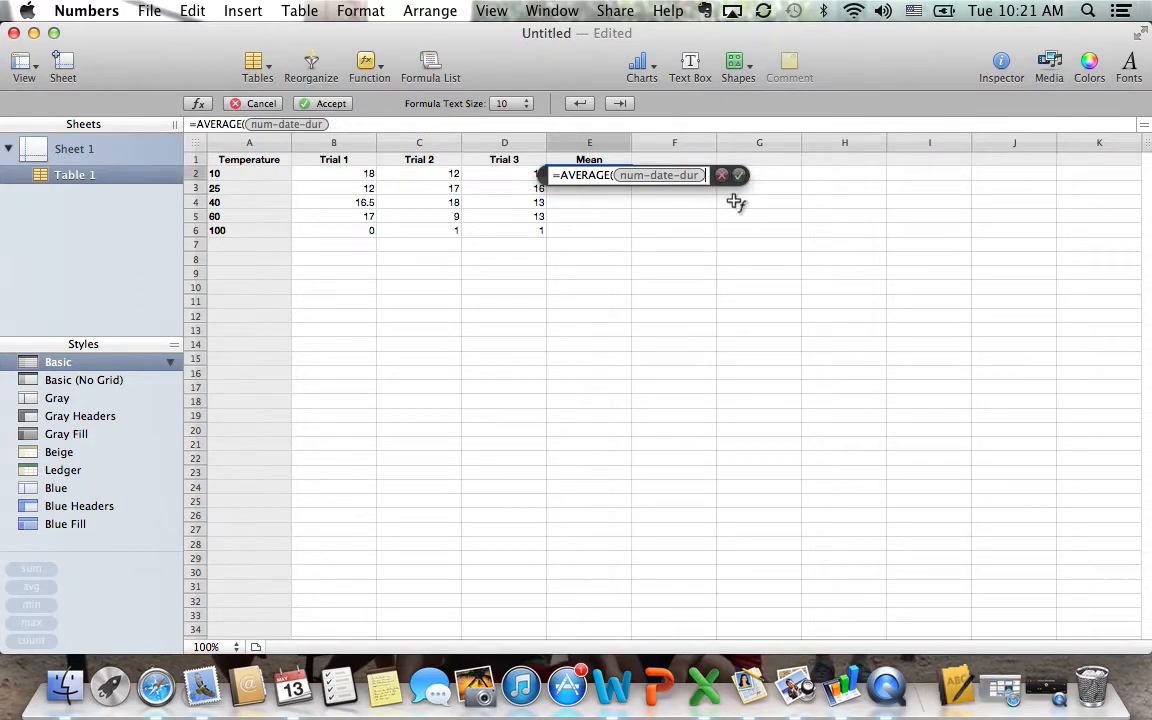
key(BackSpace)
key(BackSpace)
drag(329, 175, 470, 174)
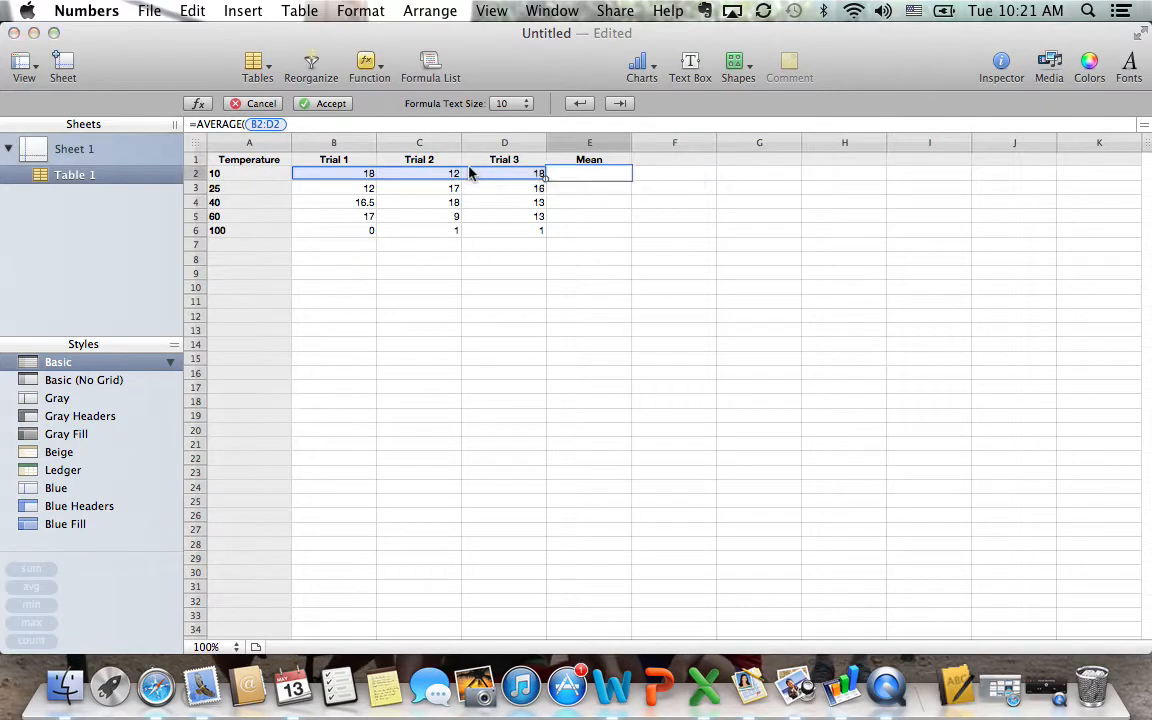
key(Return)
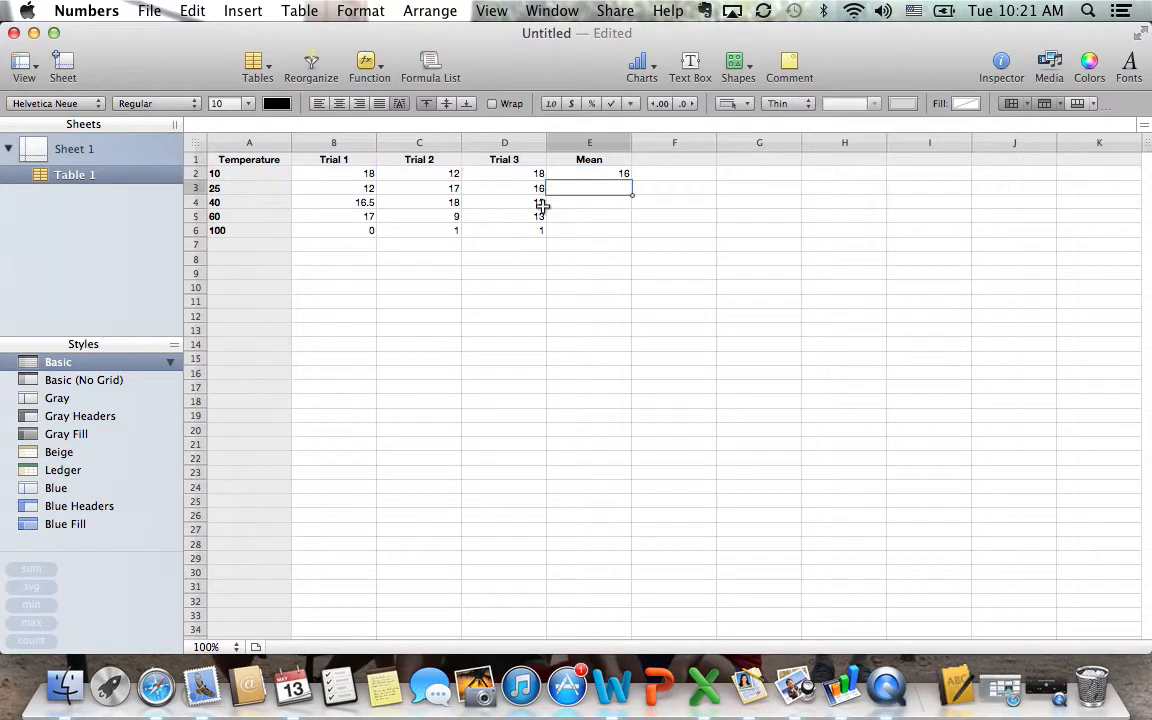
- Fill the average formula from cell E2 down through E6 for the remaining temperatures
click(598, 173)
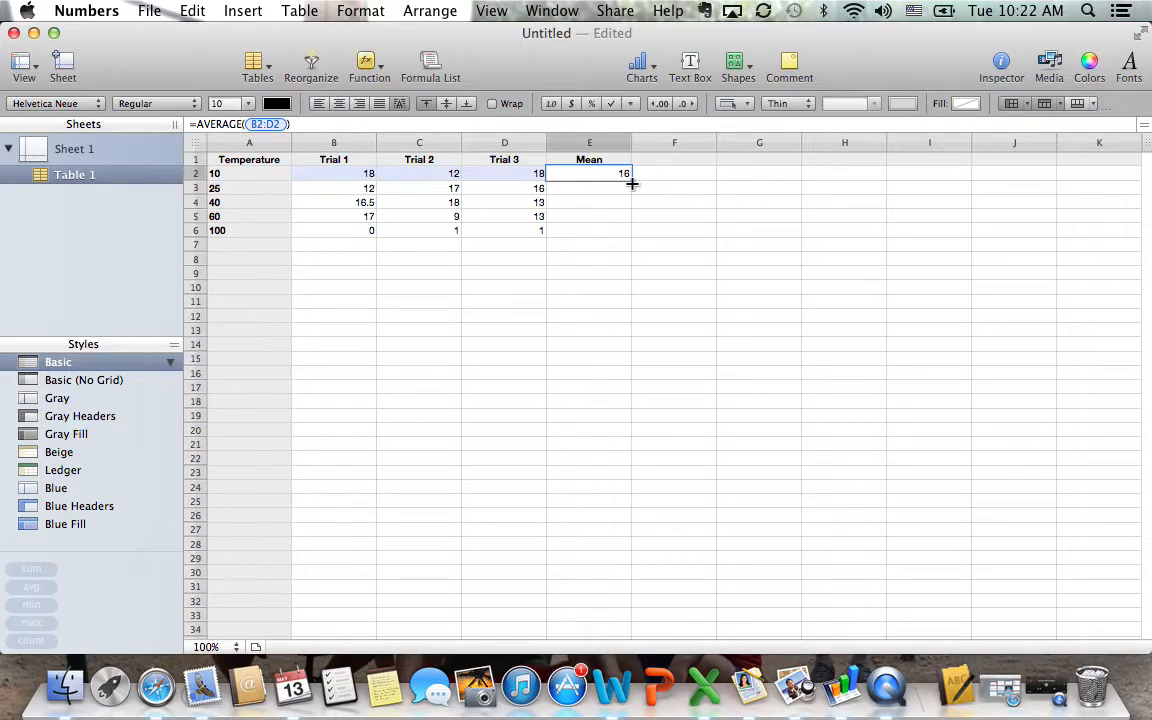
click(632, 183)
drag(632, 183, 632, 234)
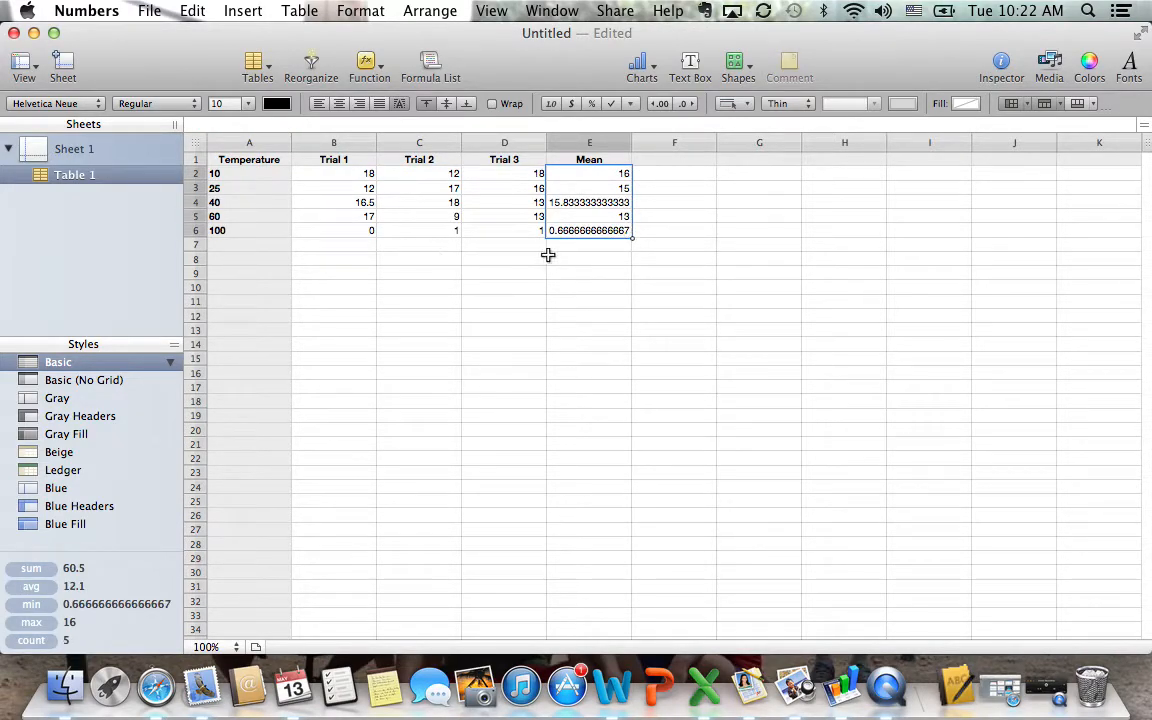
- Check which trial cells the filled average formulas in E3 to E6 refer to
click(597, 244)
click(590, 188)
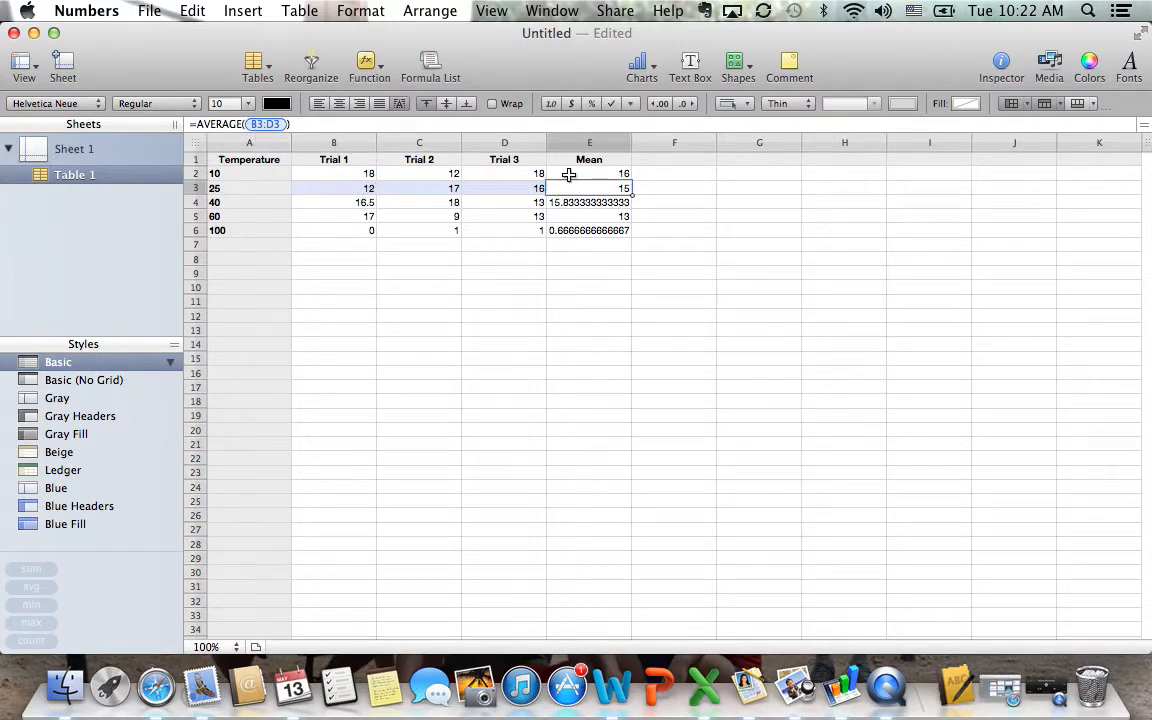
click(588, 201)
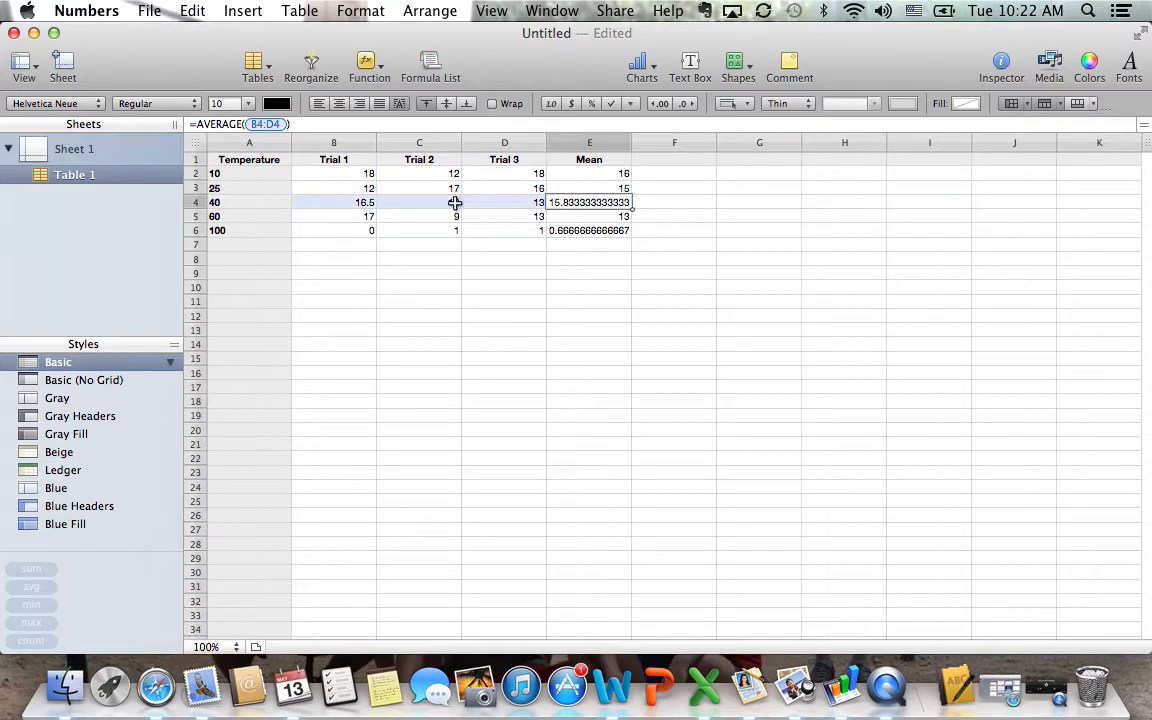
click(566, 217)
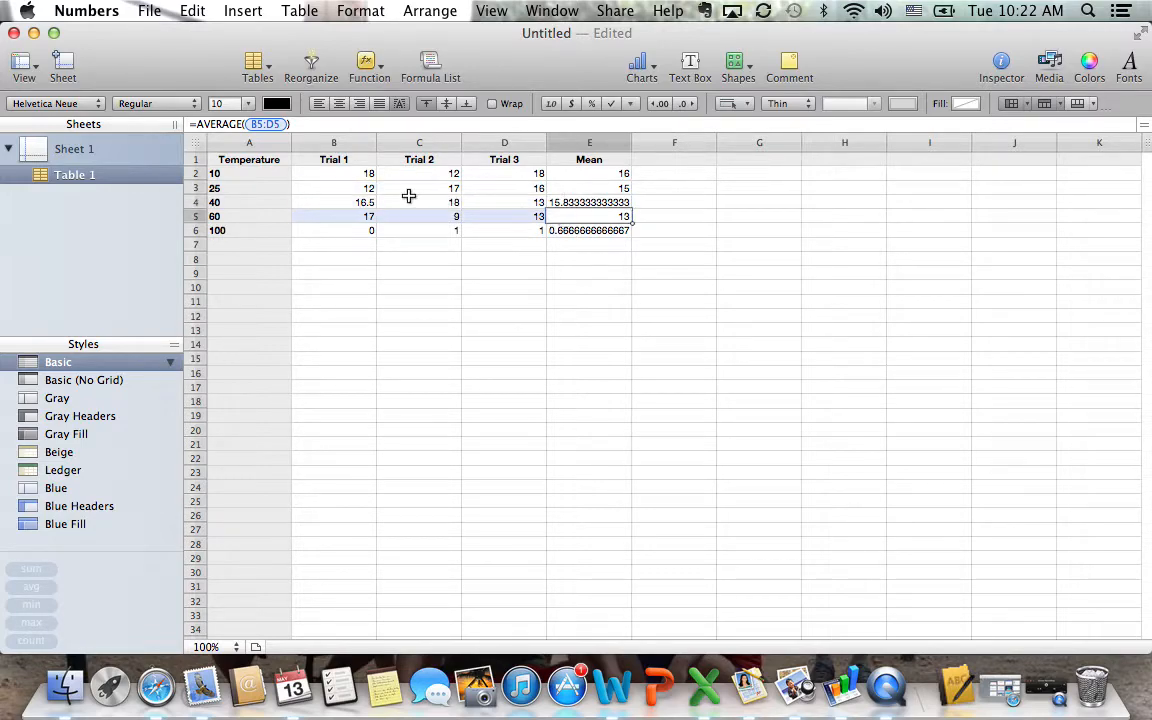
click(512, 231)
click(571, 235)
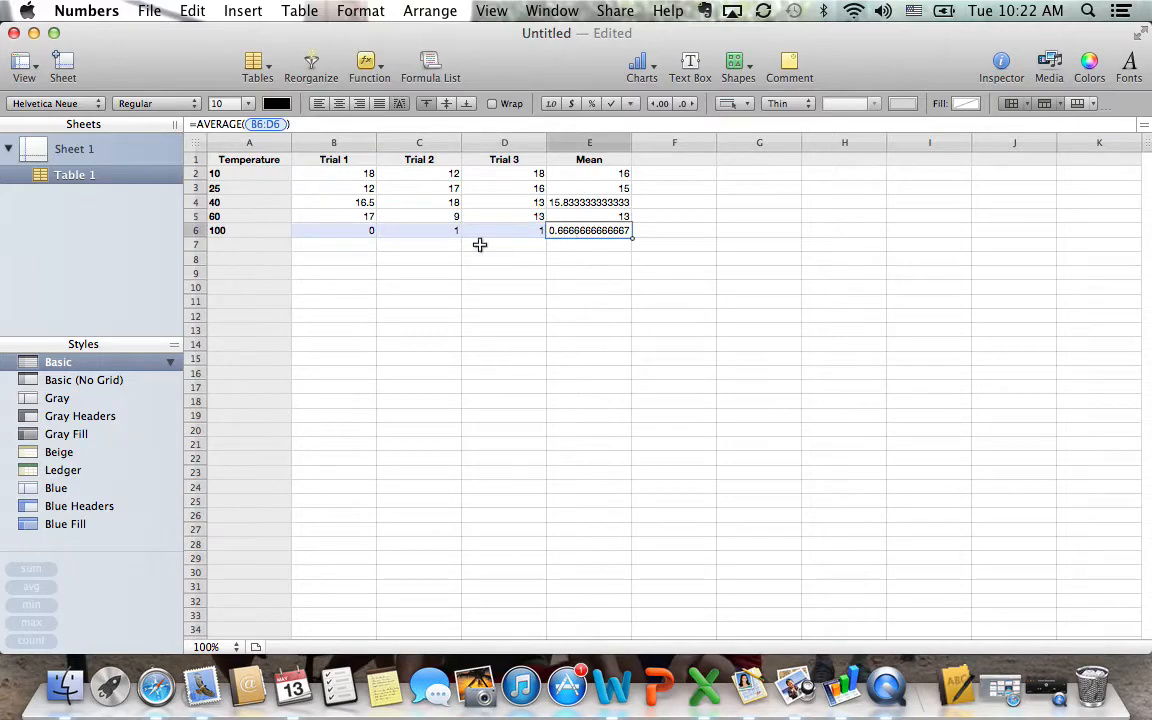
- Add the header "STDEV" in cell F1, beside the Mean column
click(661, 160)
text(S)
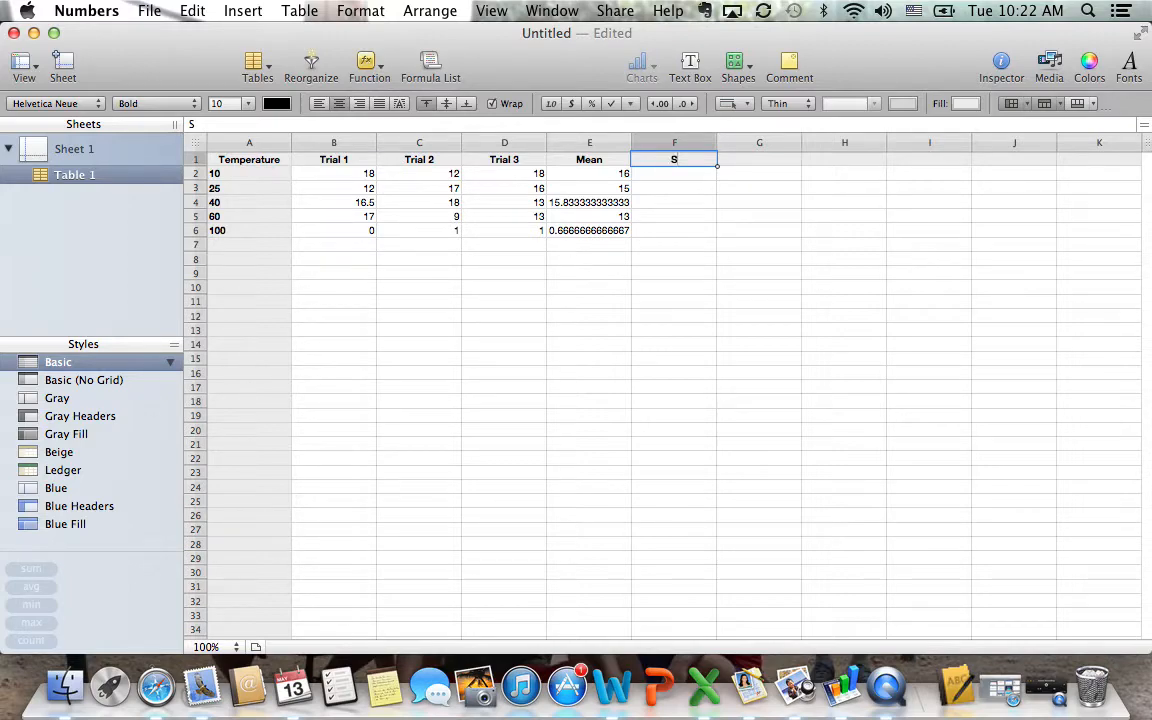
text(TDEV)
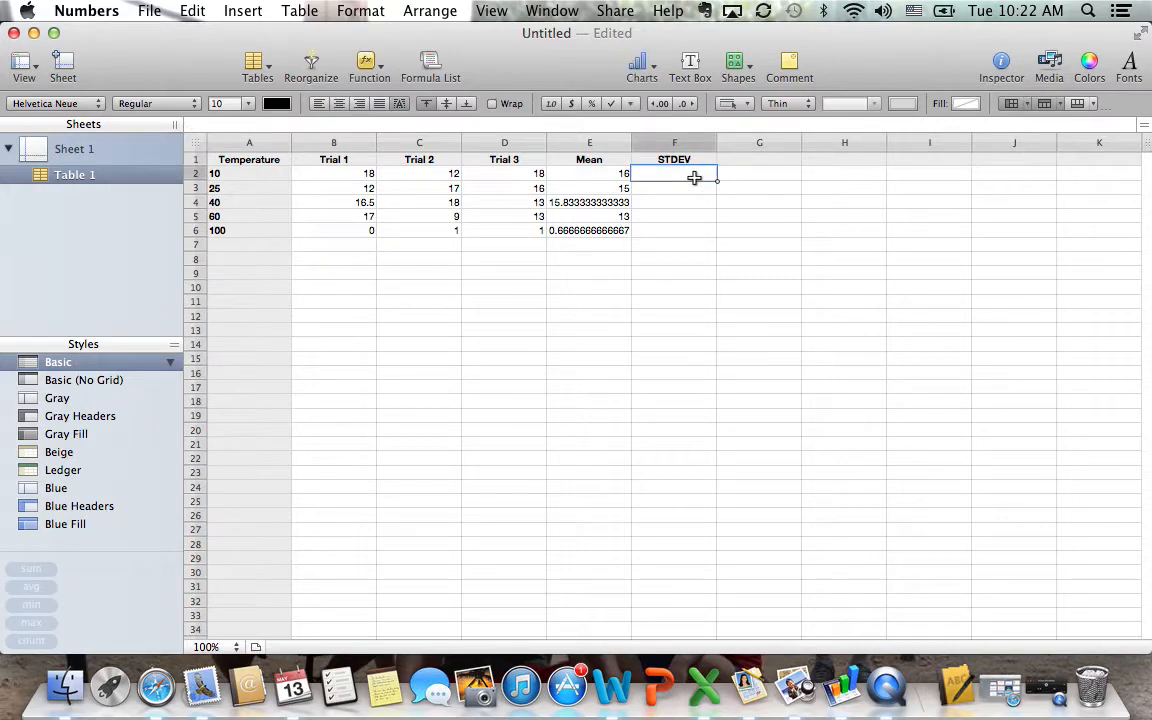
- Insert the STDEV function from the Statistical category into cell F2 and close the function browser
click(382, 68)
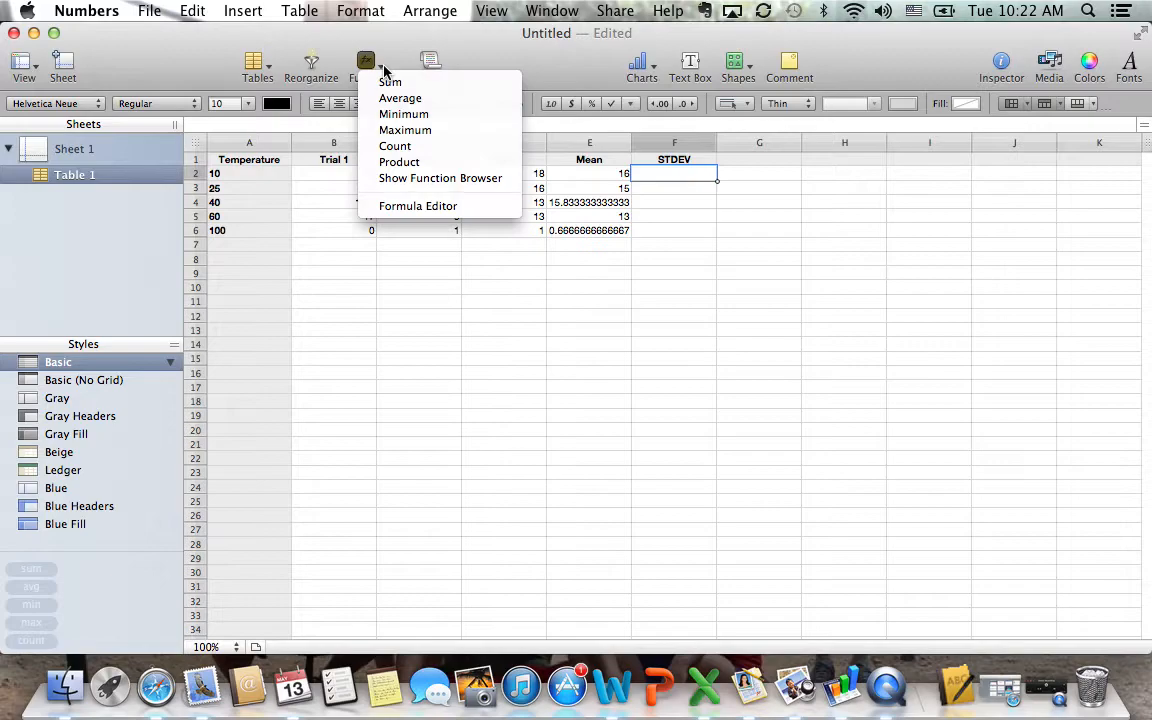
click(386, 180)
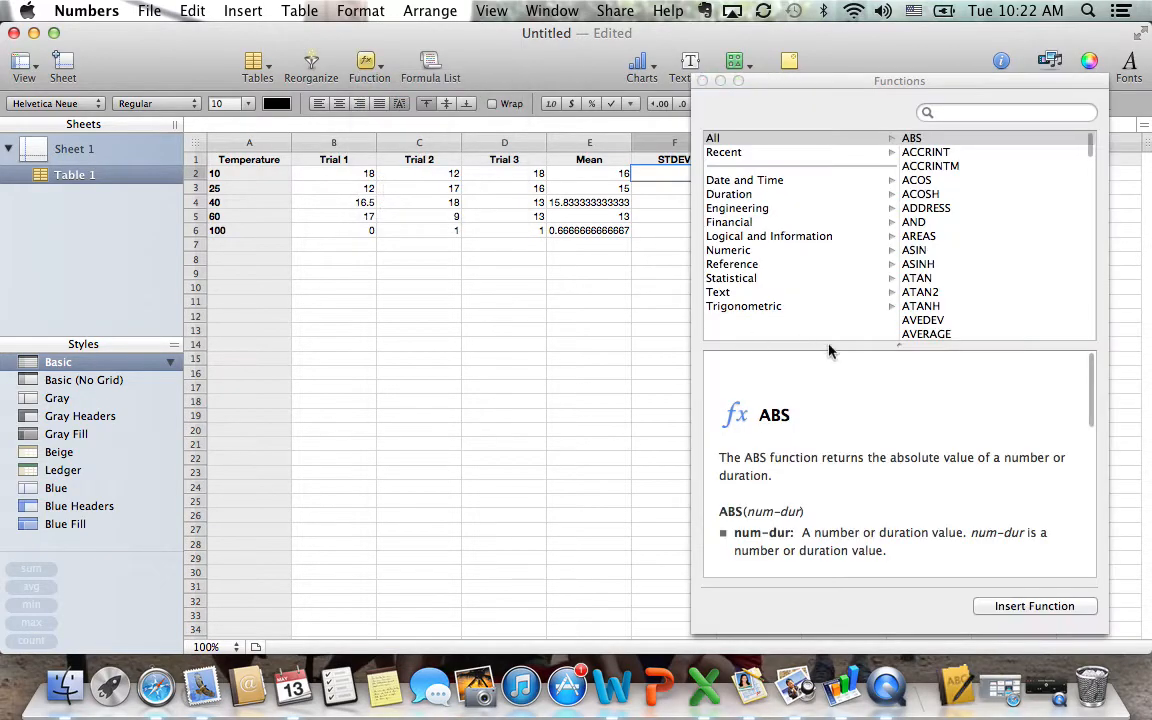
click(748, 281)
scroll(933, 300, down, 10)
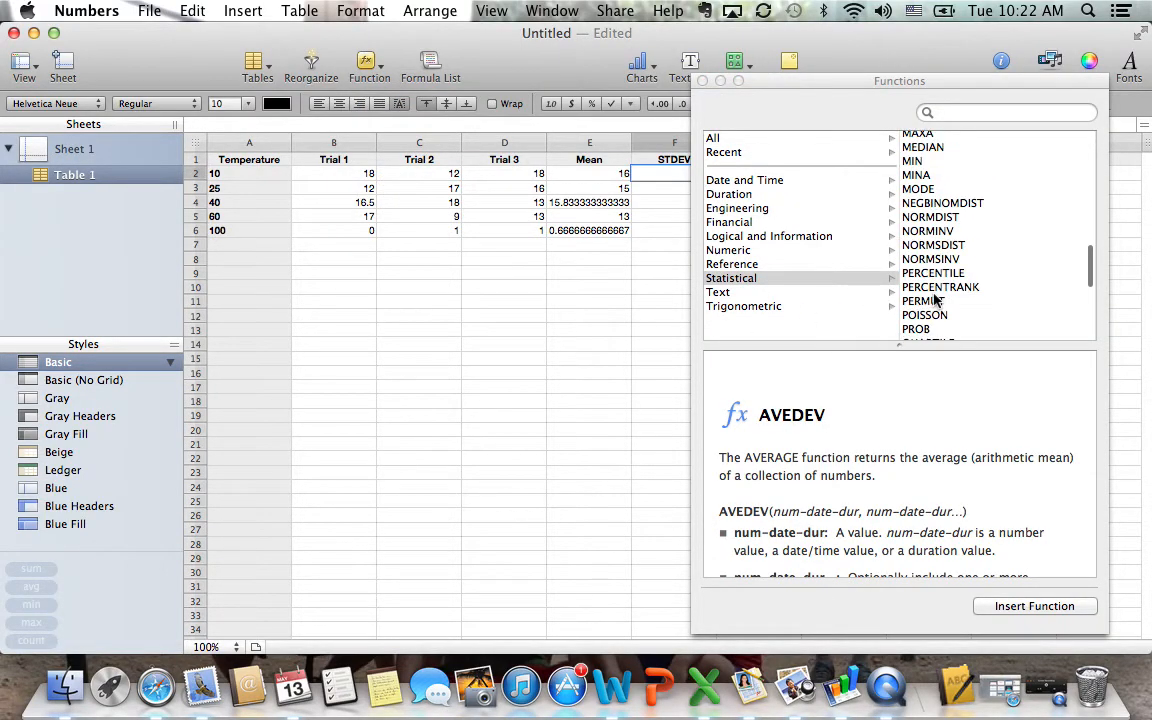
scroll(935, 292, up, 1)
scroll(935, 275, down, 5)
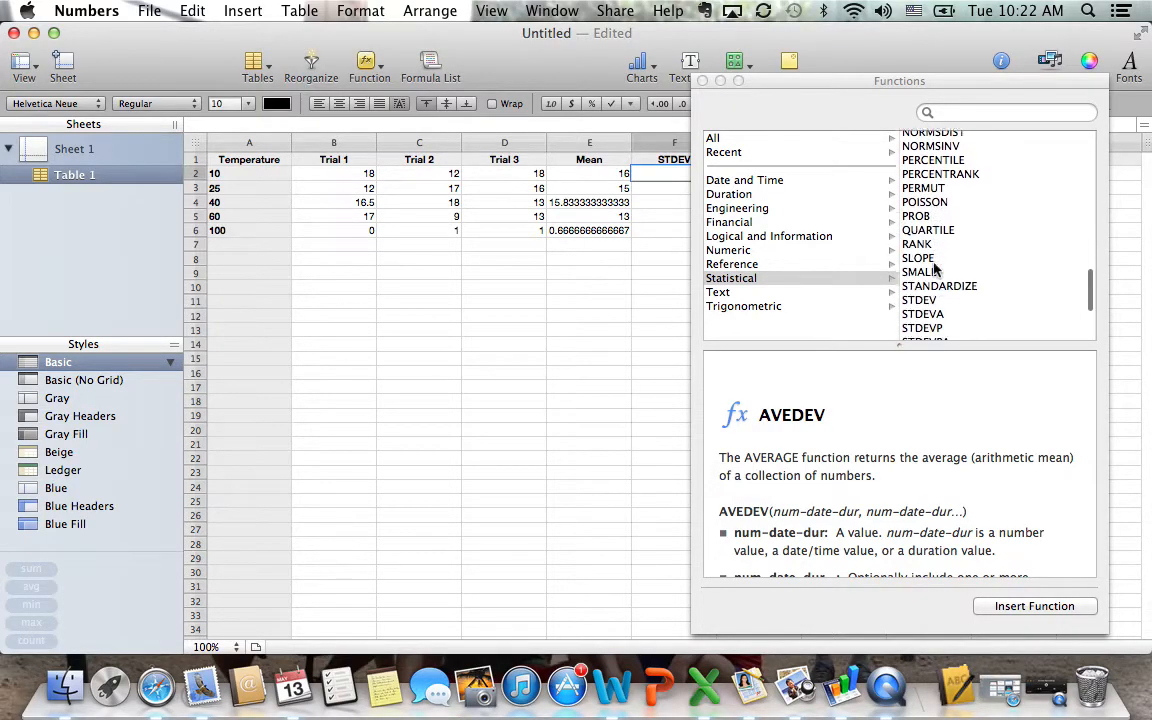
click(920, 256)
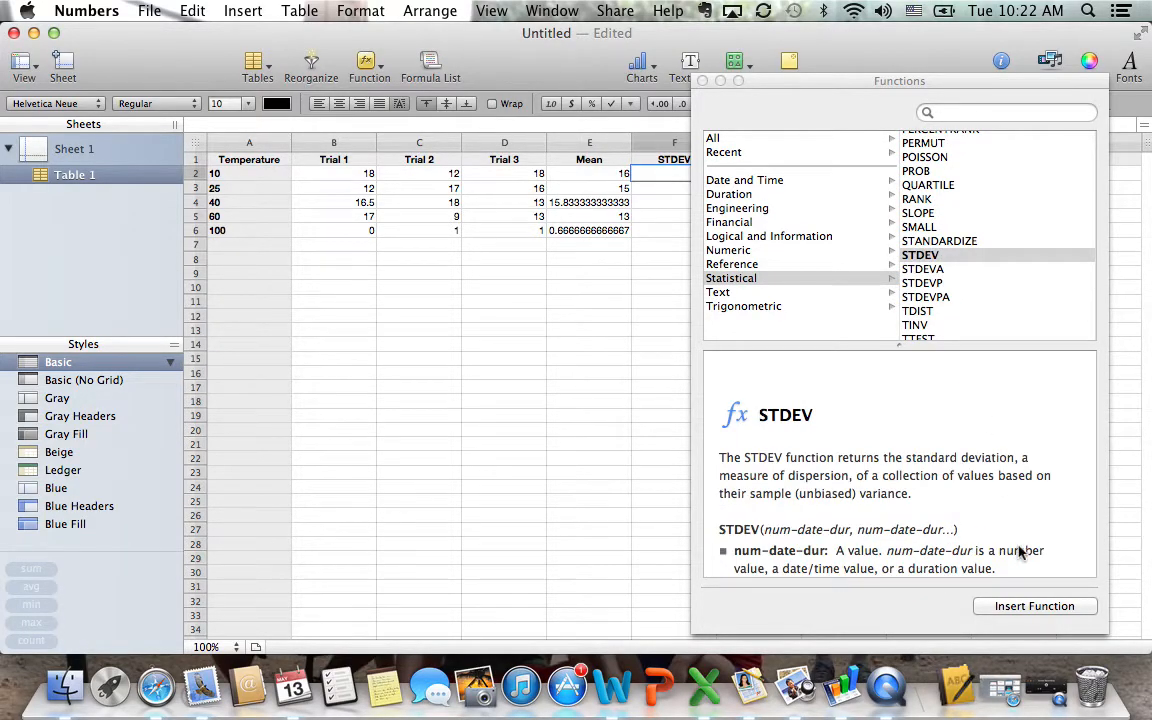
click(1030, 607)
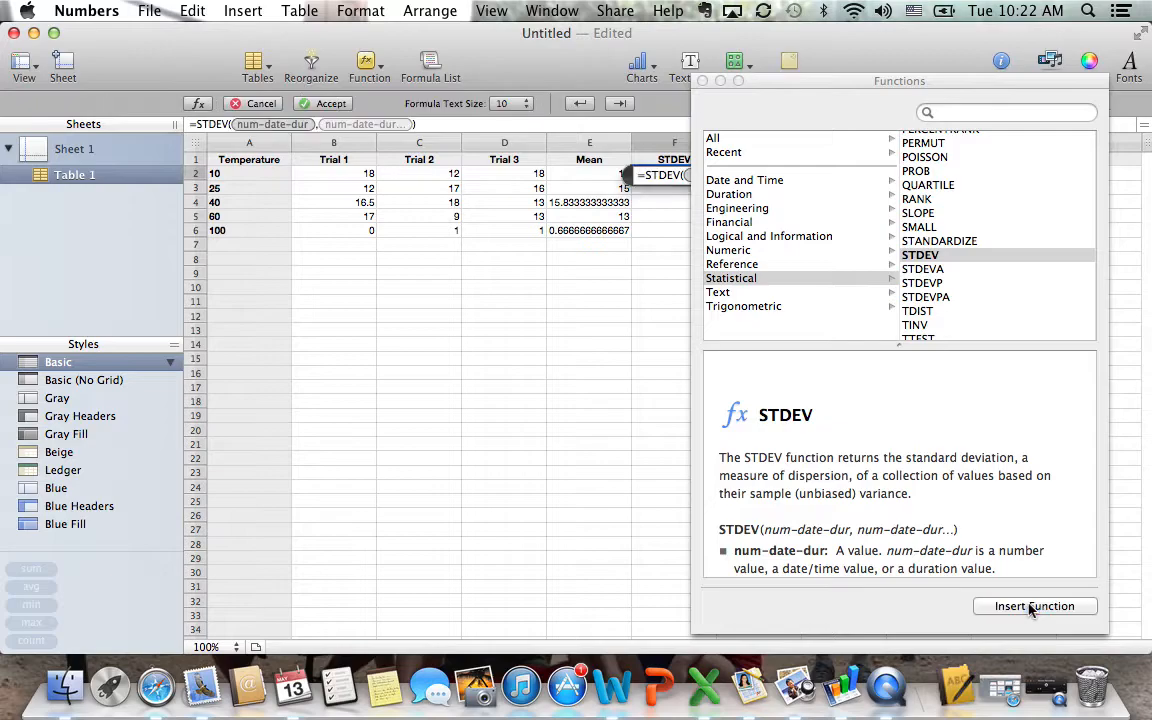
scroll(820, 484, down, 8)
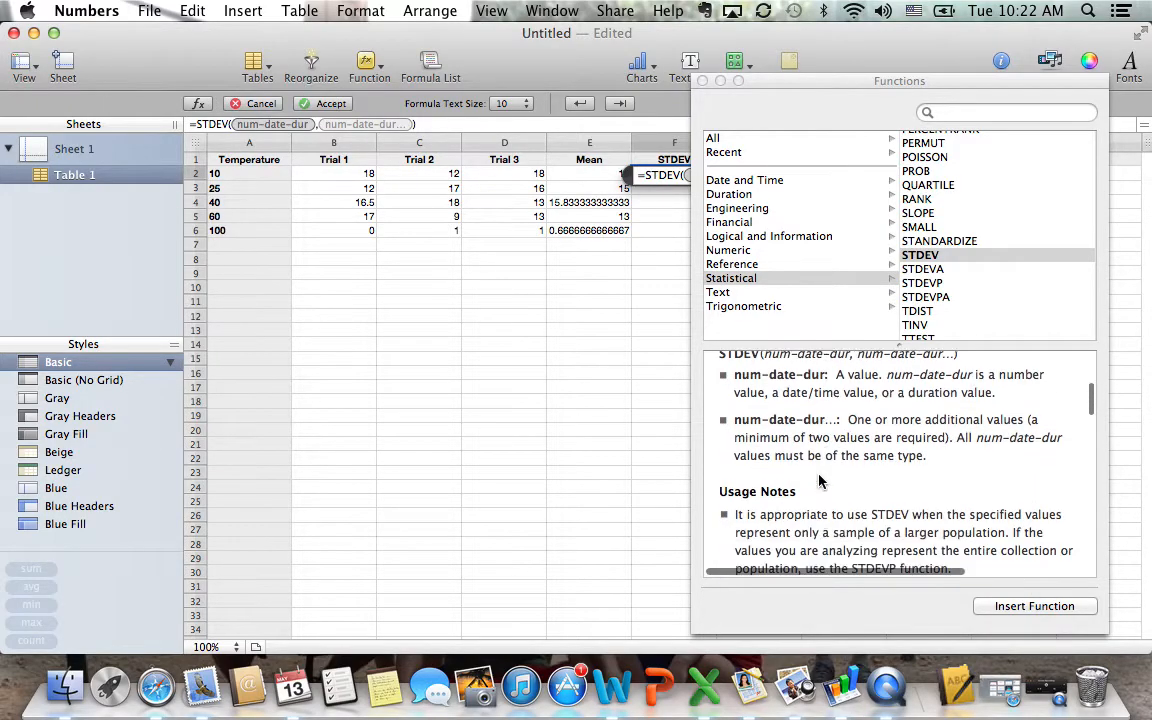
scroll(820, 482, up, 5)
scroll(820, 482, down, 5)
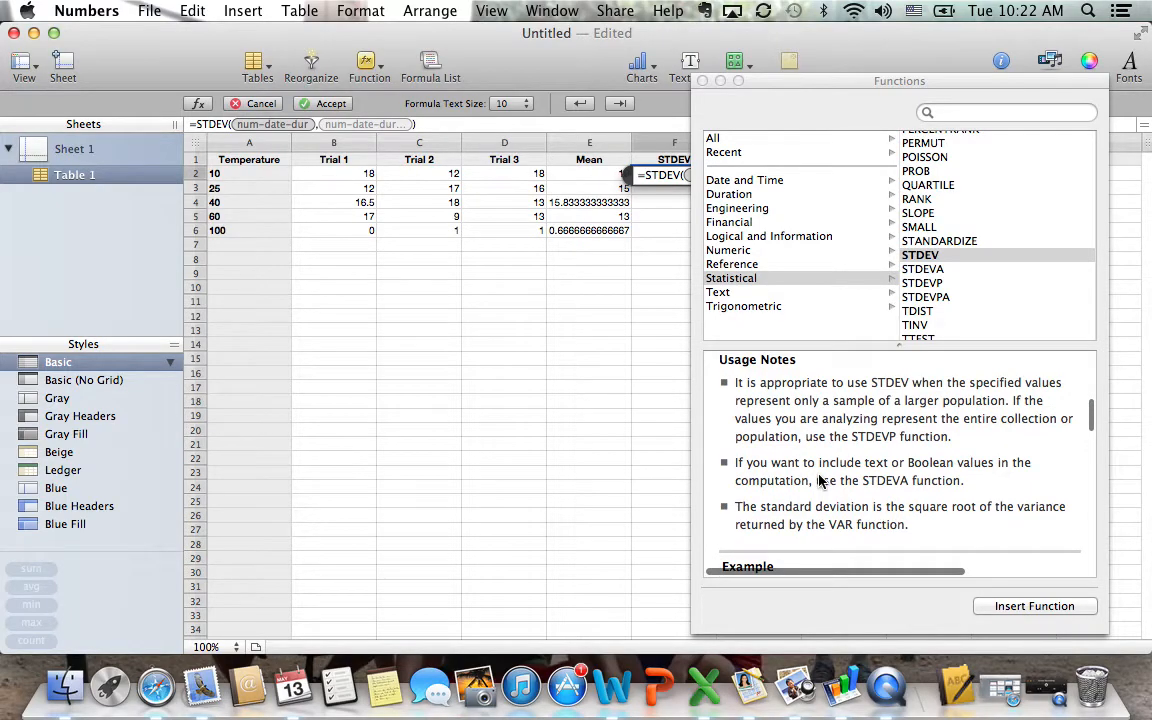
scroll(820, 482, up, 8)
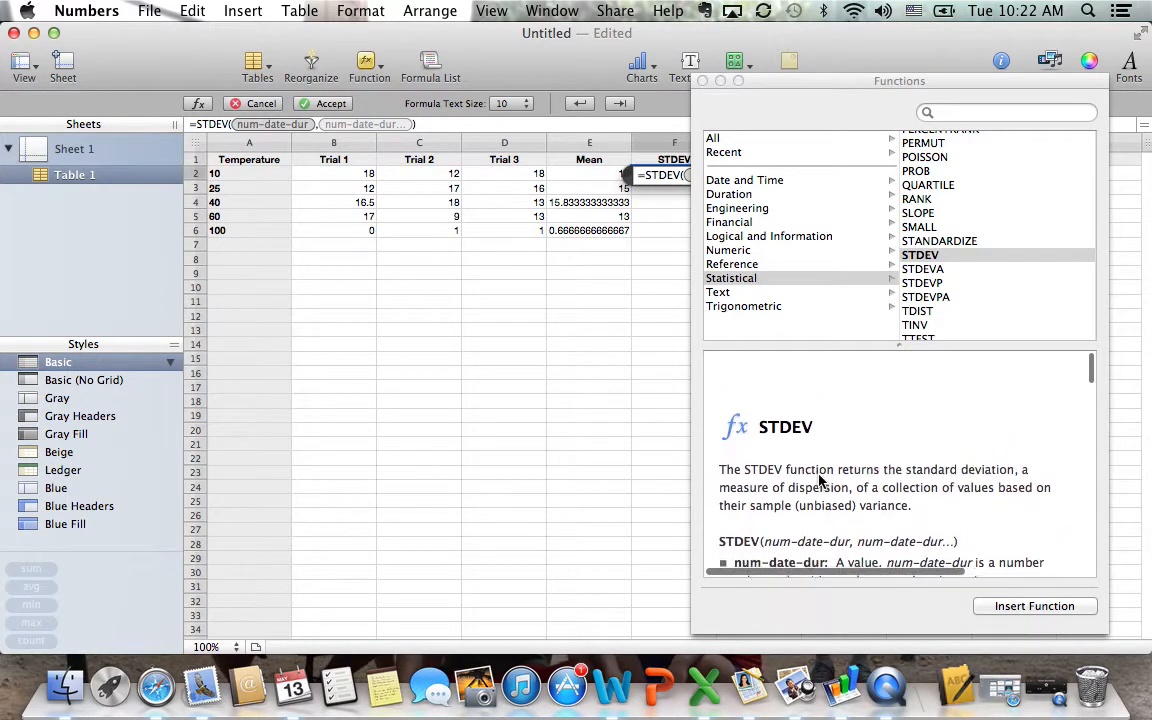
click(702, 81)
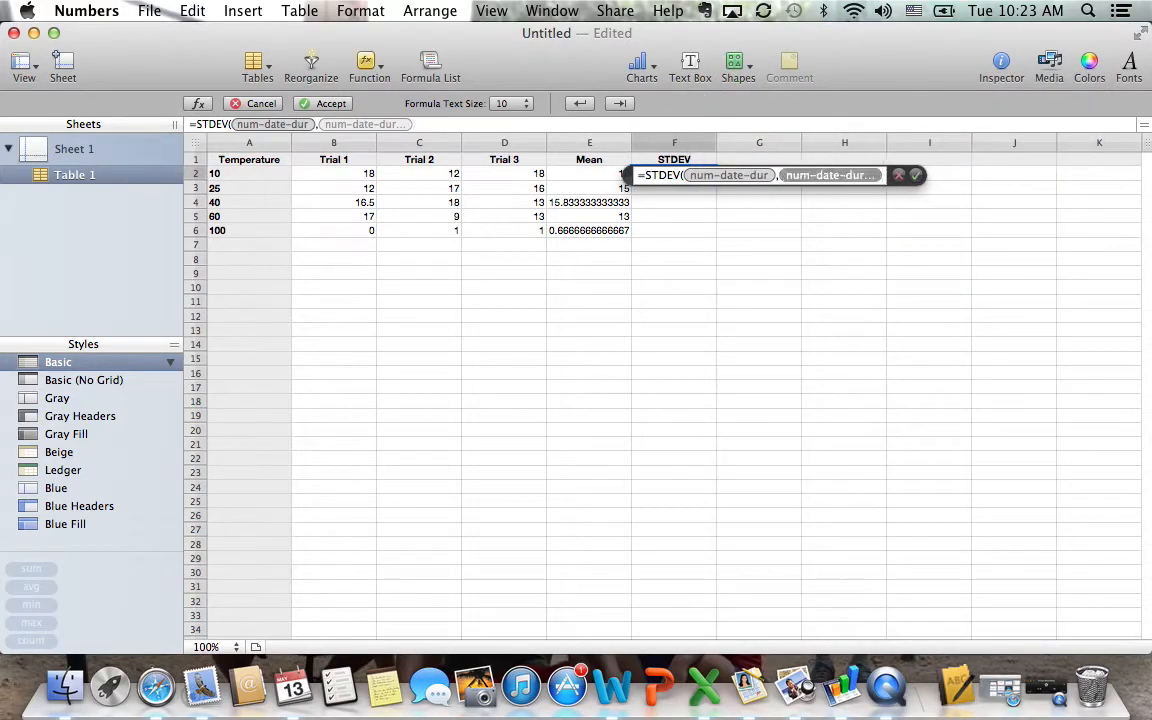
- Replace the placeholder arguments of the STDEV formula in F2 with the range B2:D2 and accept it
key(BackSpace)
key(BackSpace)
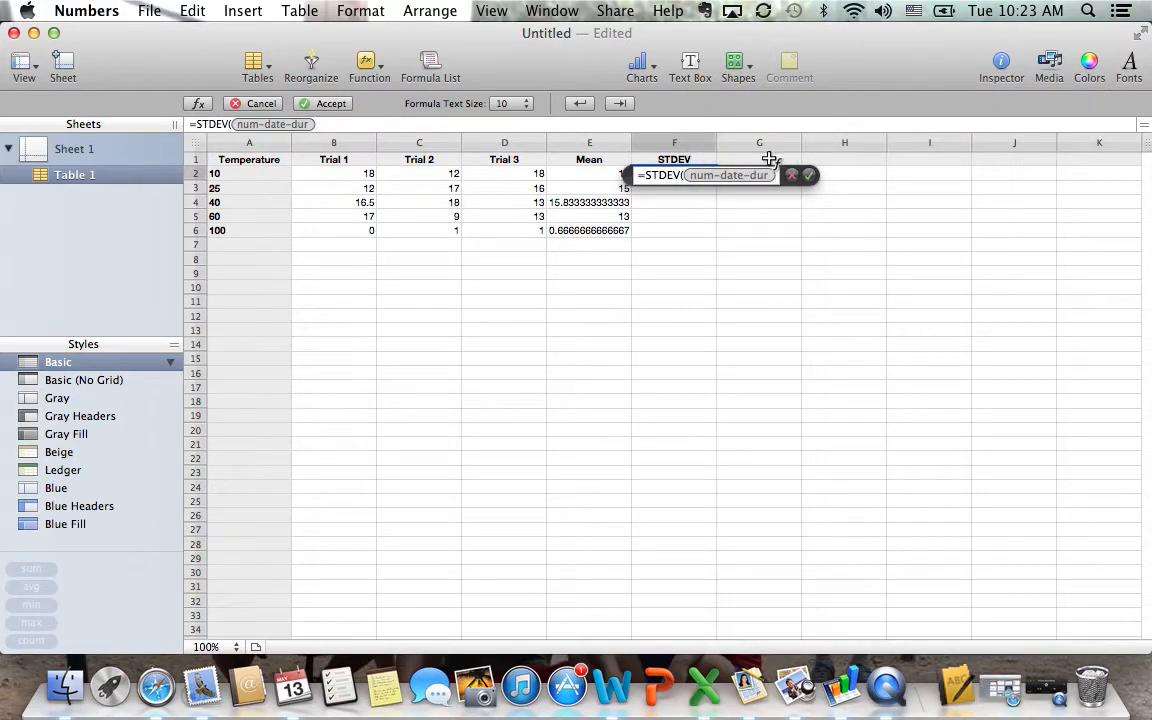
click(361, 177)
drag(361, 177, 480, 178)
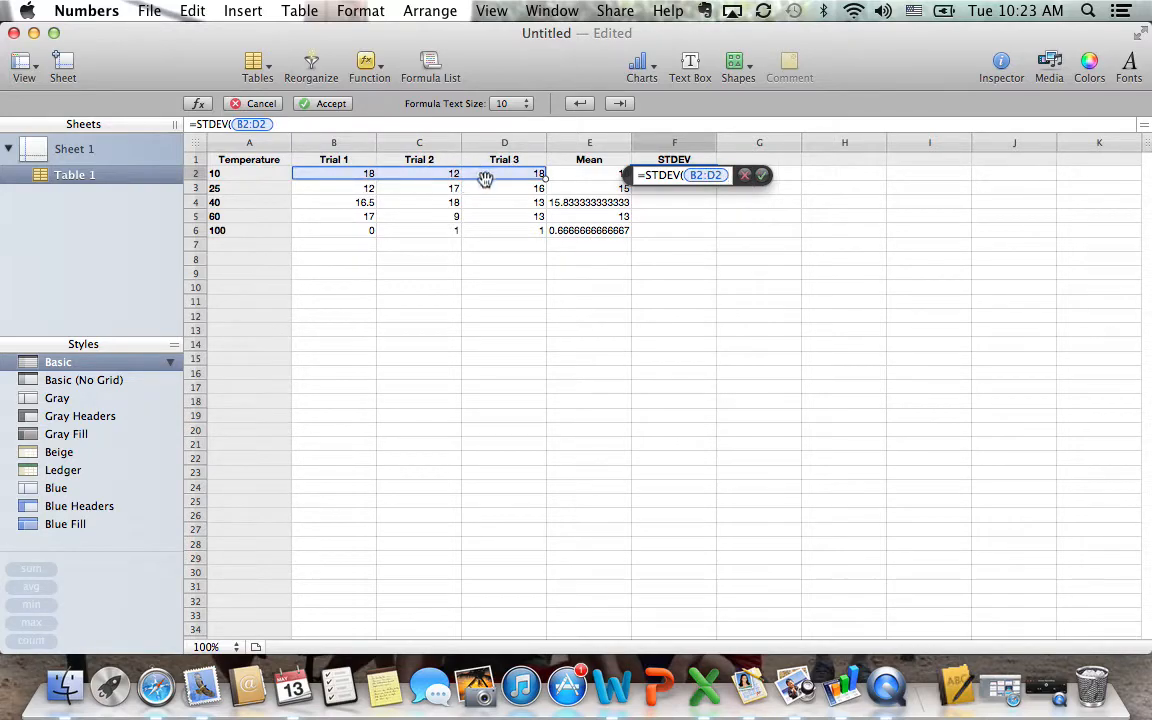
key(Return)
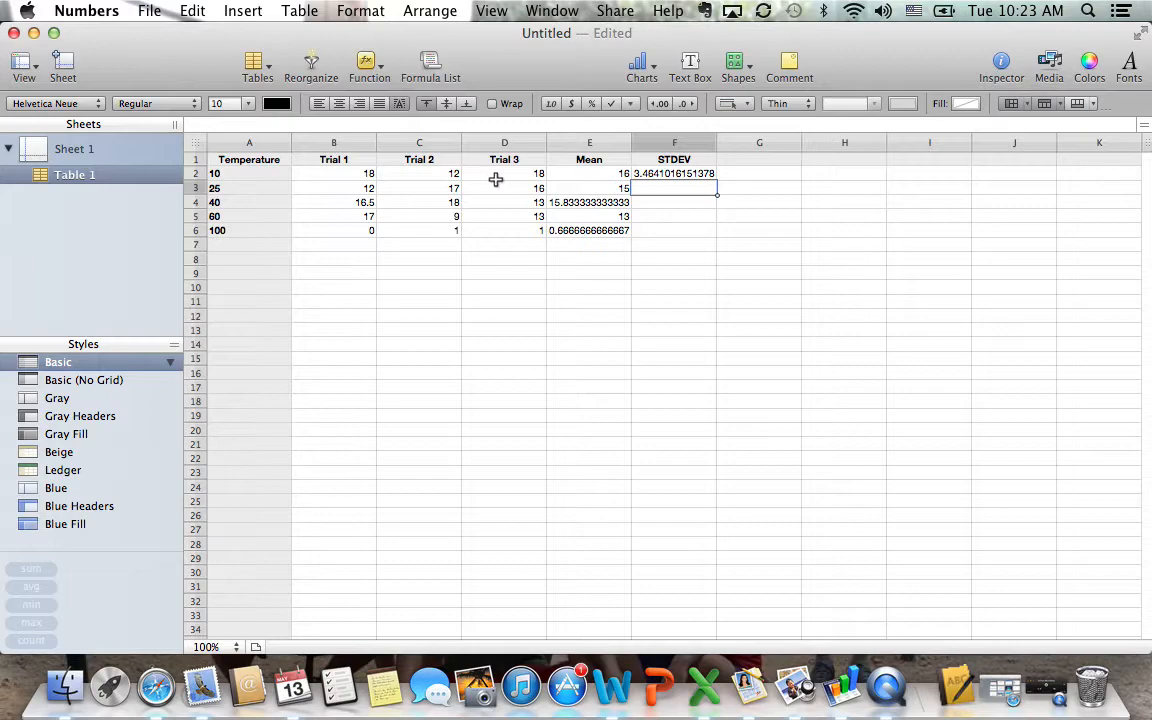
- Fill the standard deviation formula from cell F2 down through F6 for the remaining temperatures
click(672, 174)
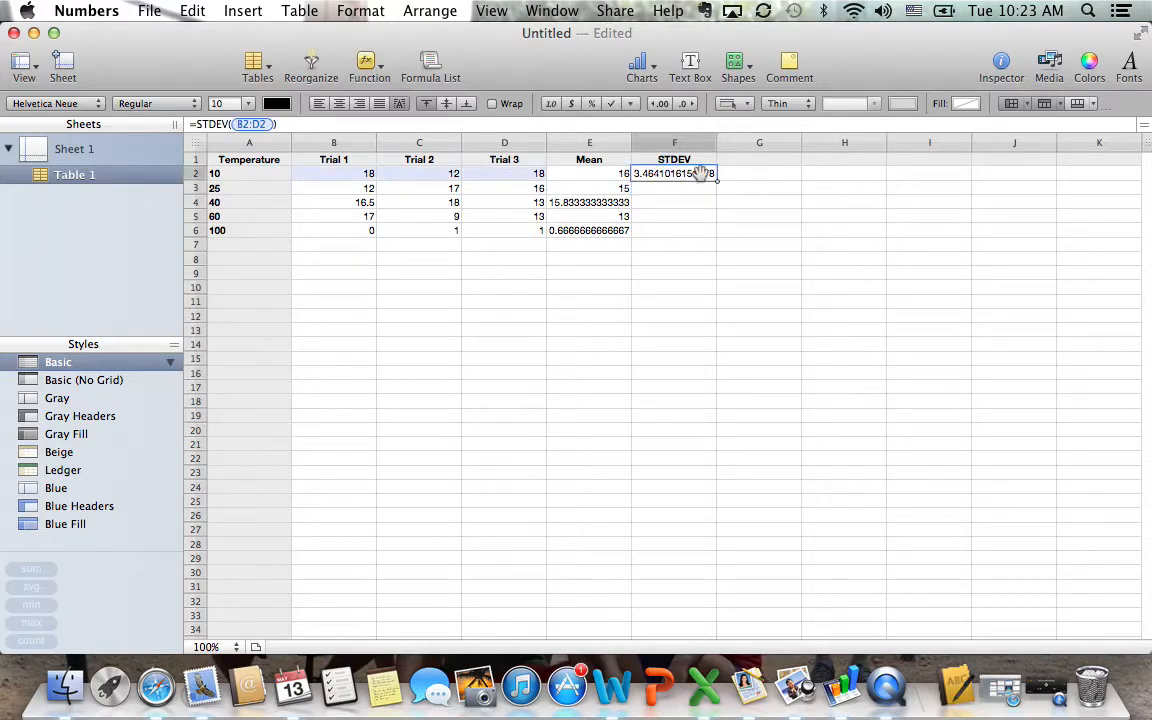
drag(718, 180, 715, 231)
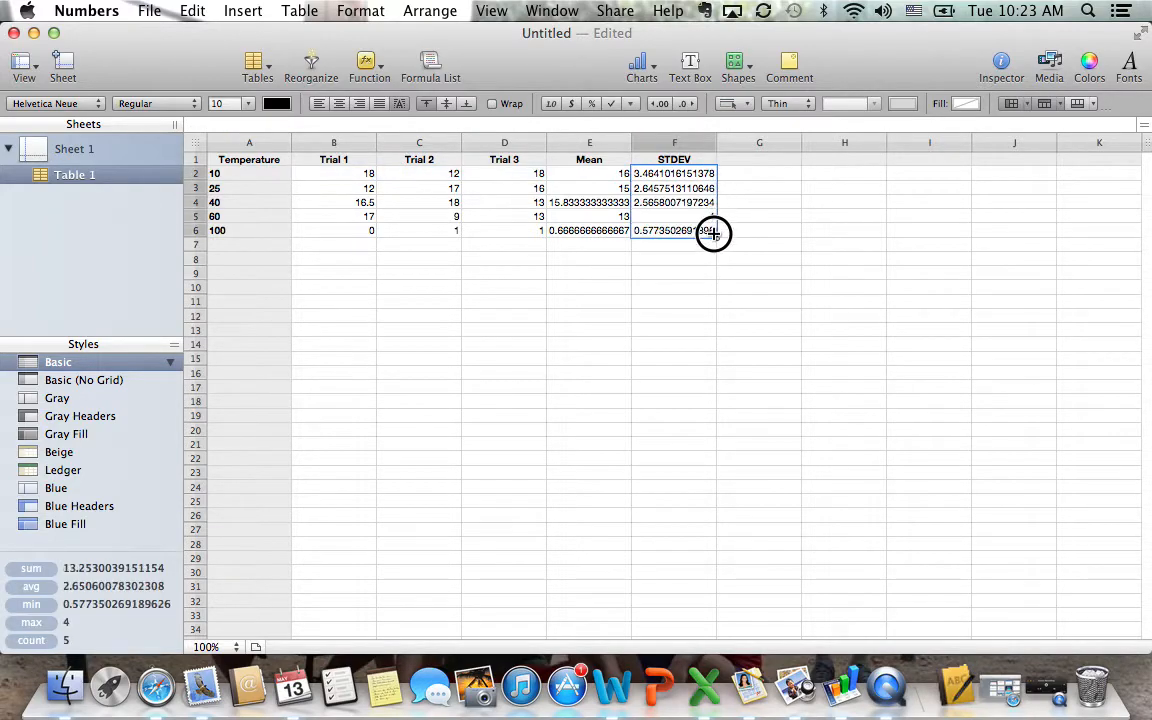
click(714, 287)
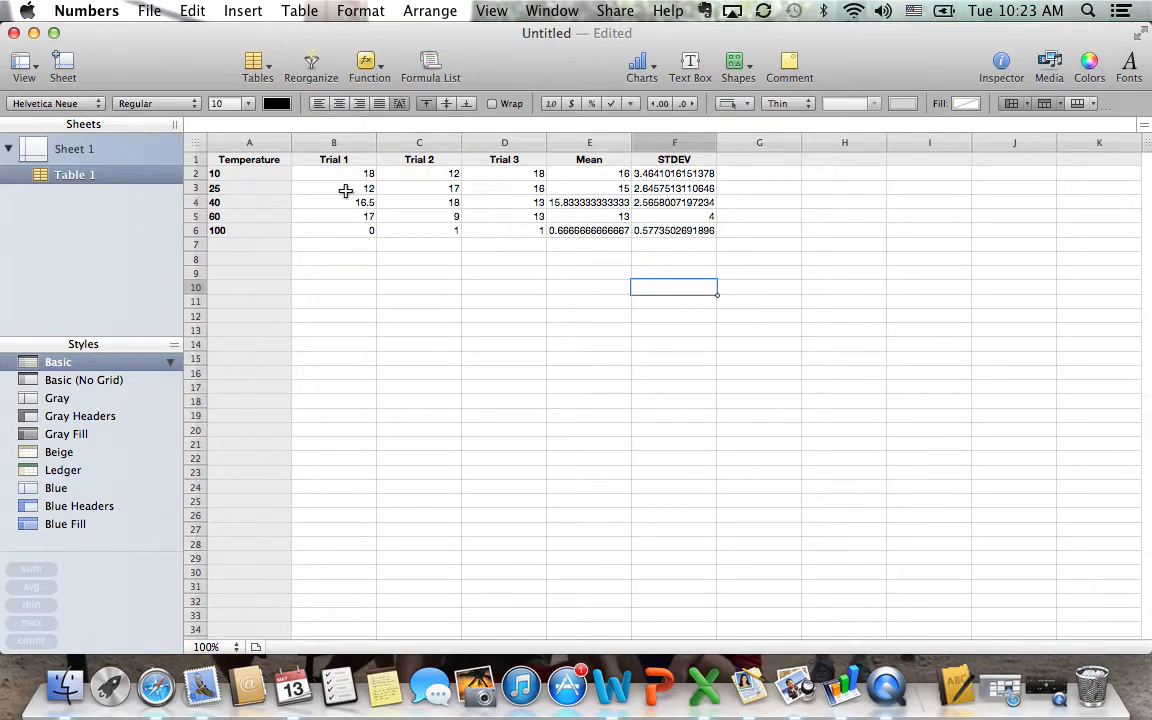
- Start a custom cell format for A2:F6 and add a decimals element that shows trailing zeros after the integers
drag(253, 170, 700, 228)
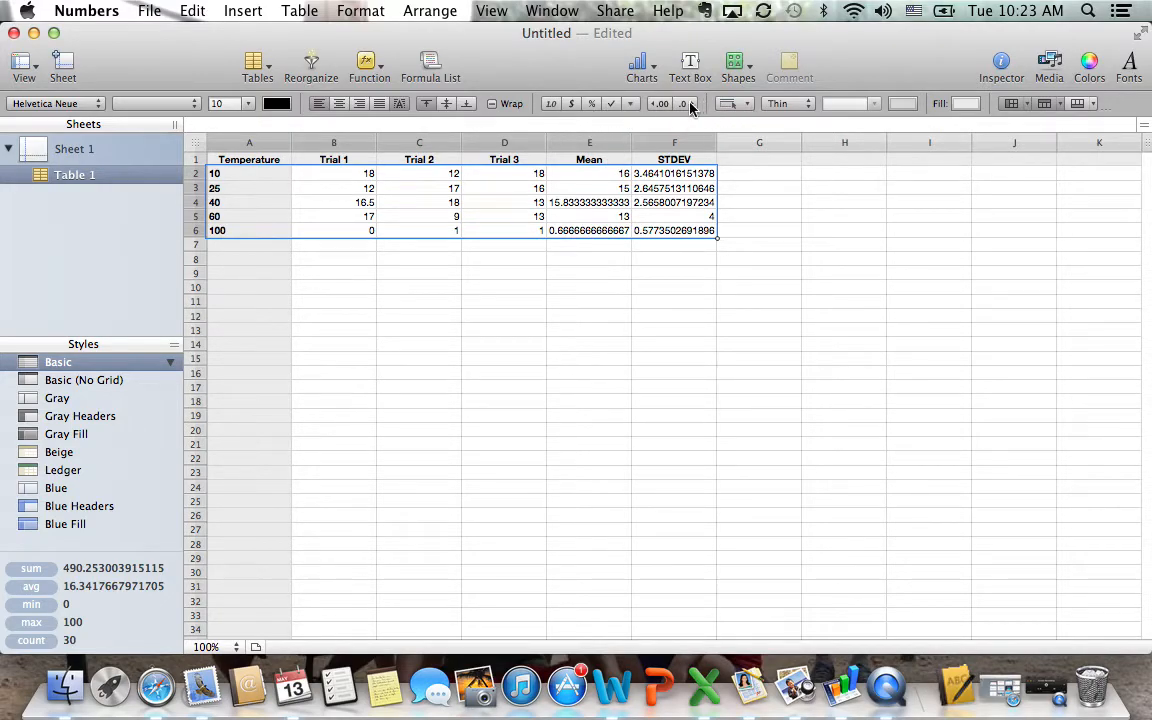
click(630, 104)
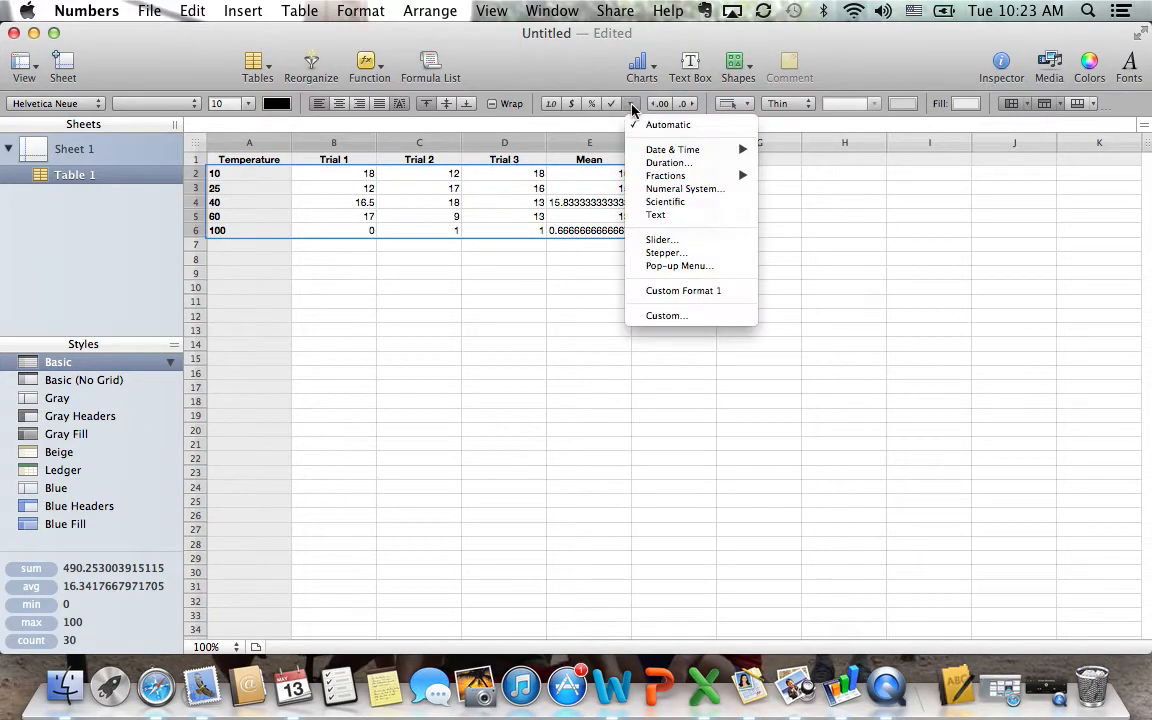
click(647, 318)
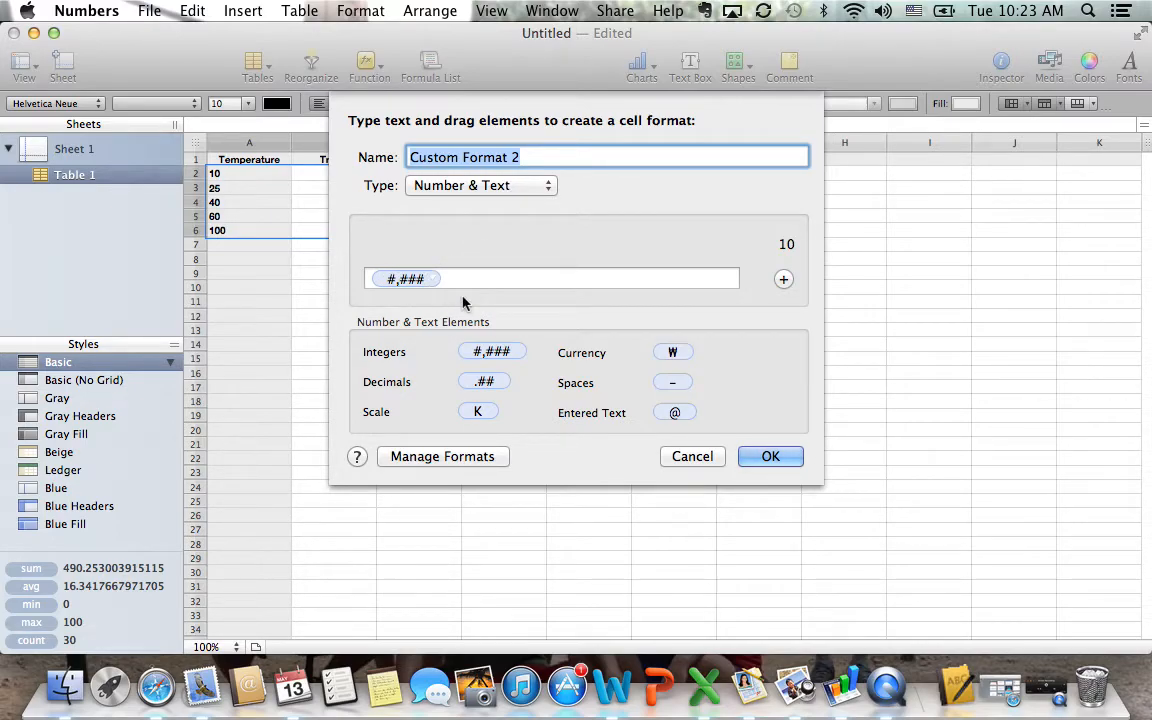
drag(477, 381, 497, 287)
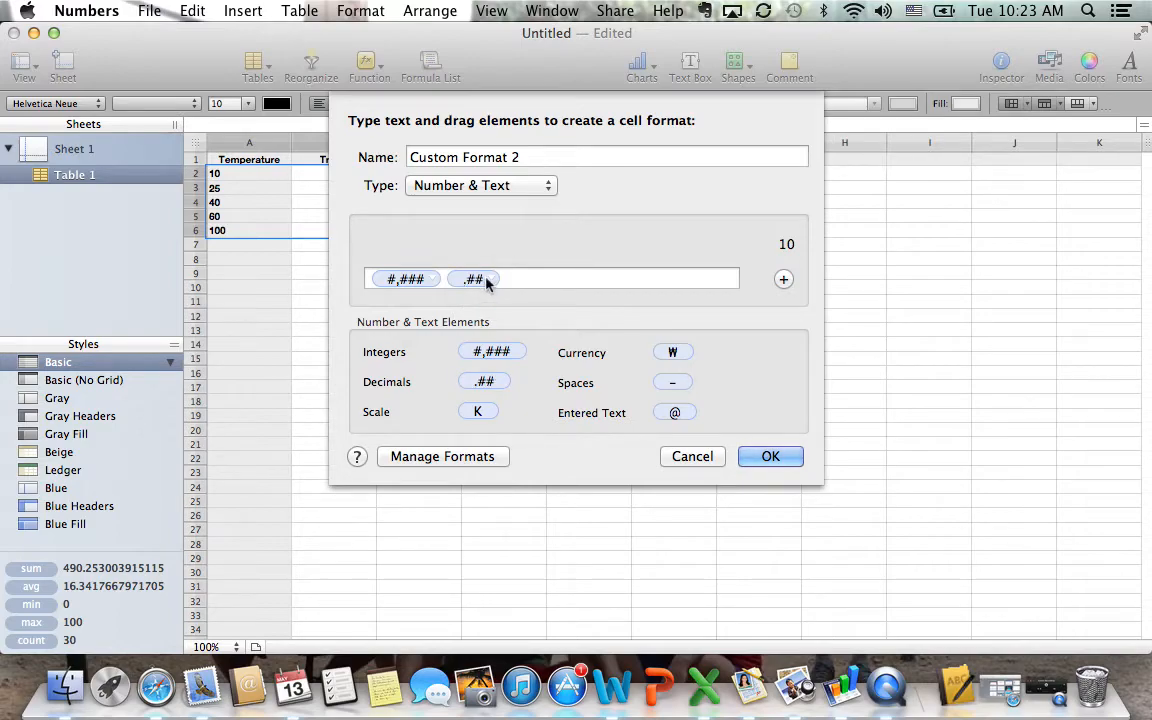
click(489, 284)
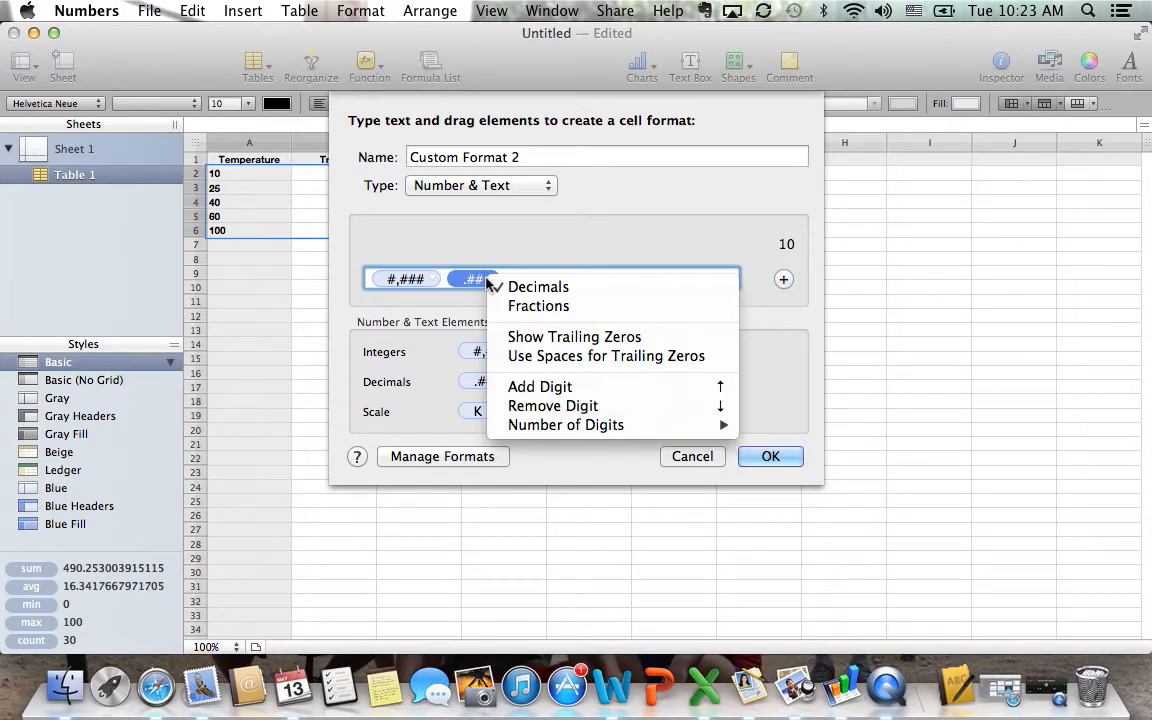
click(503, 345)
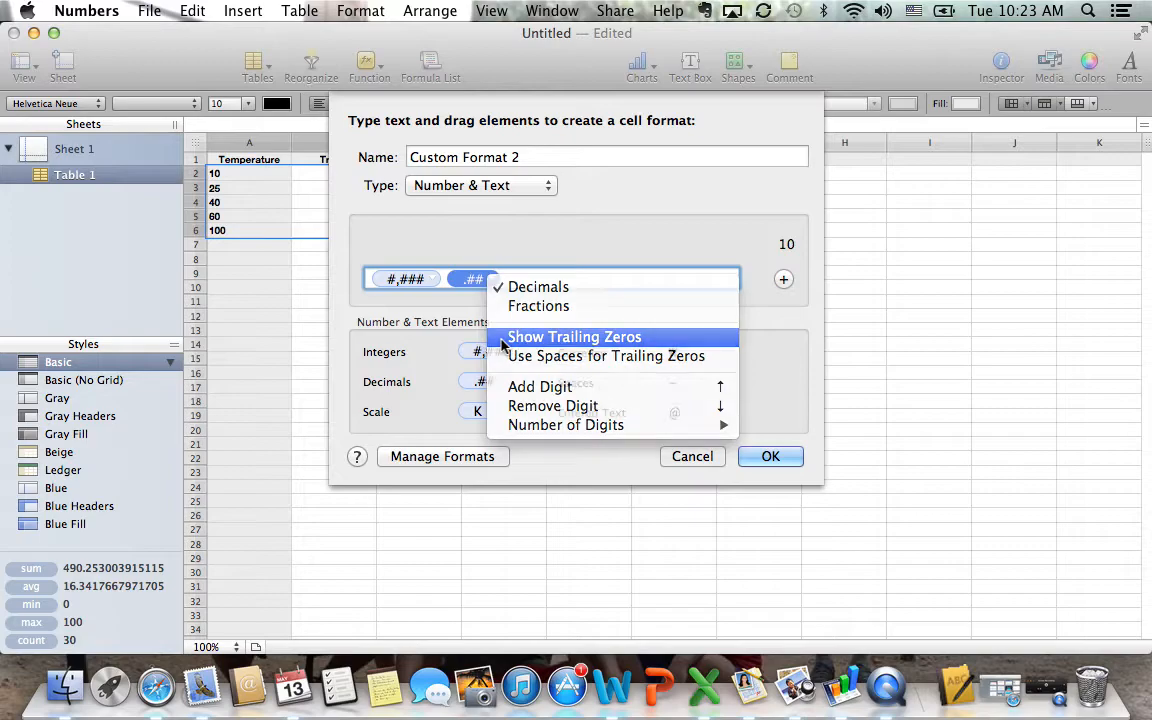
- Limit the custom format's decimals element to one digit and apply the format to the selected cells
click(490, 282)
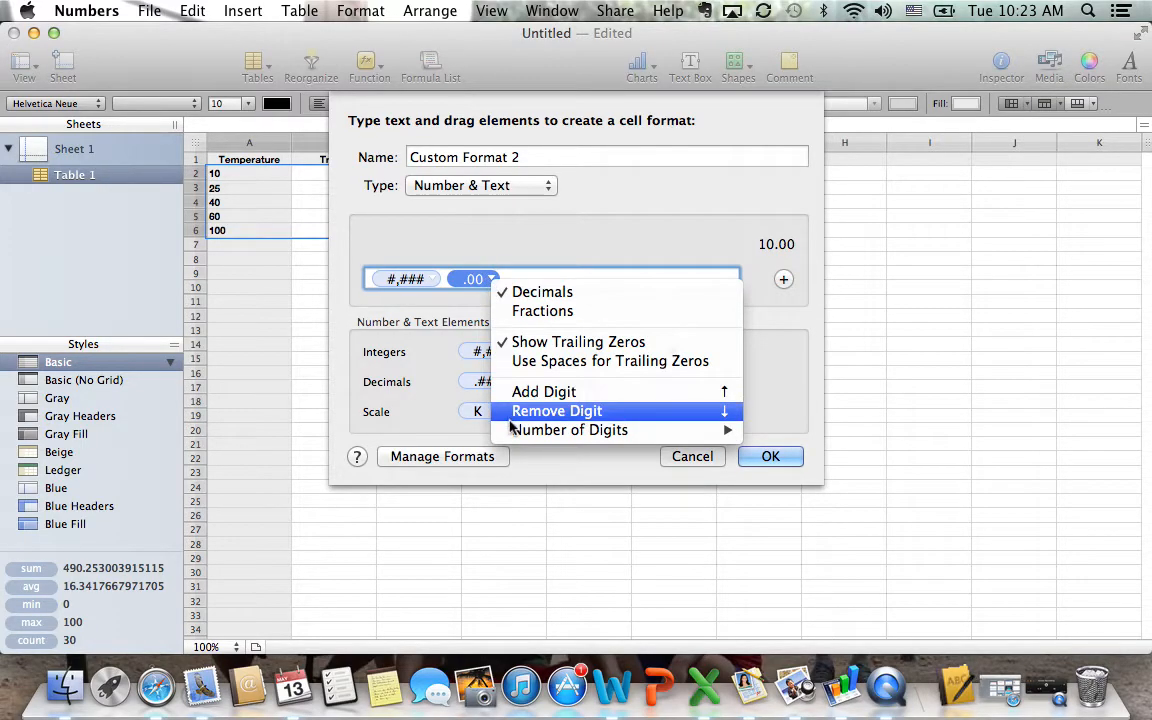
mouse_move(700, 430)
click(767, 430)
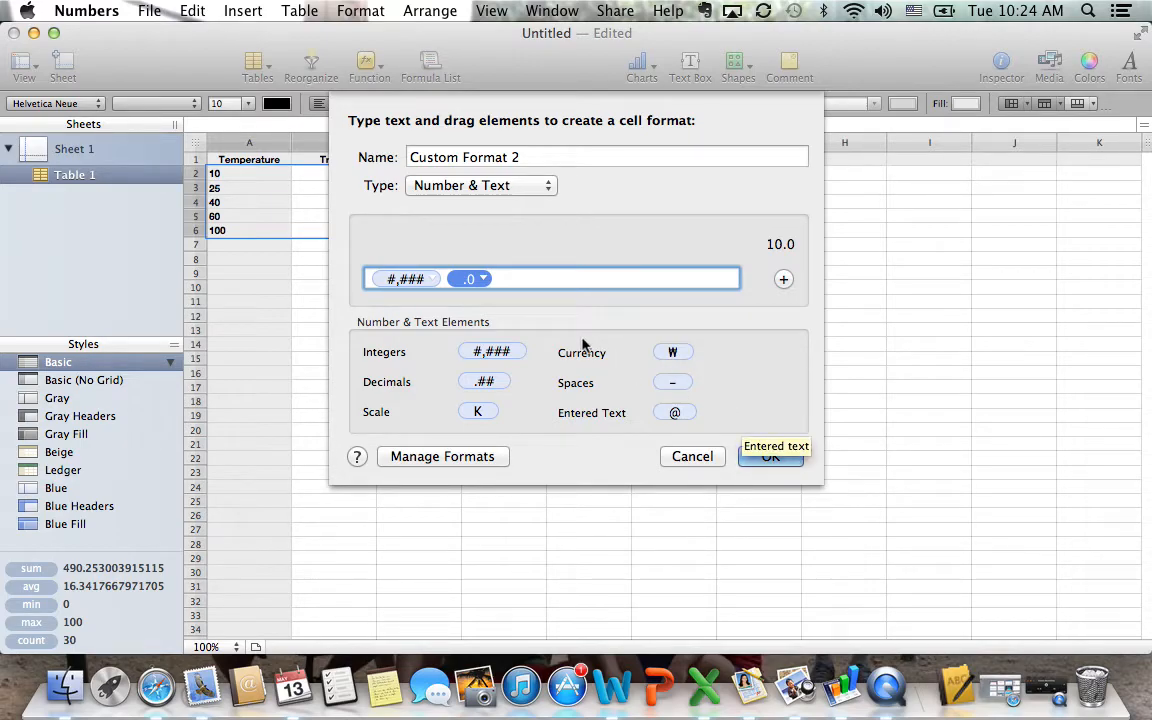
click(768, 456)
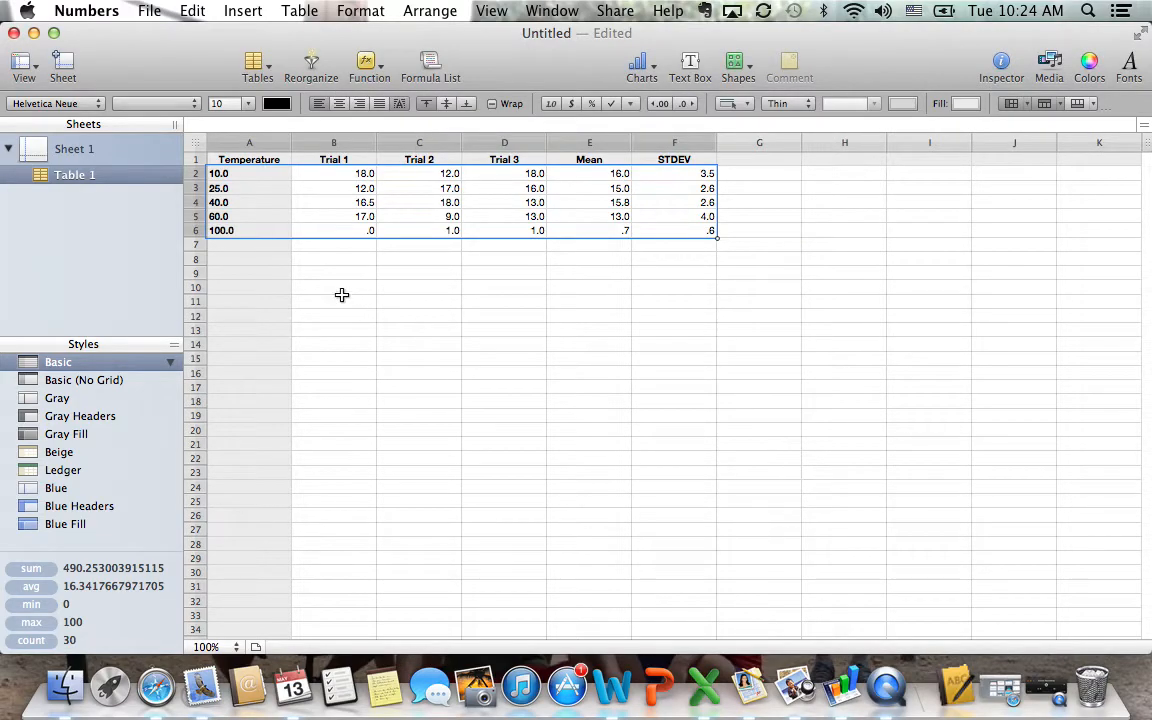
- Try re-entering the Trial 1 value in cell B6 as 0.0 to show its leading zero
click(358, 231)
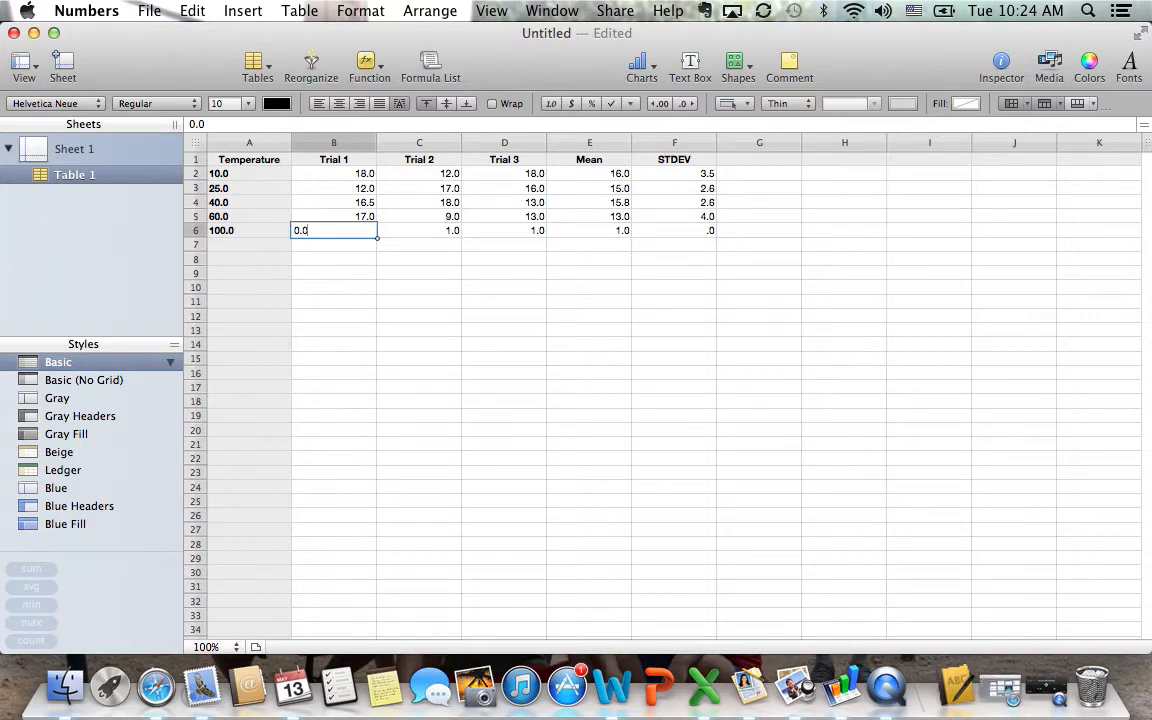
key(Return)
click(588, 230)
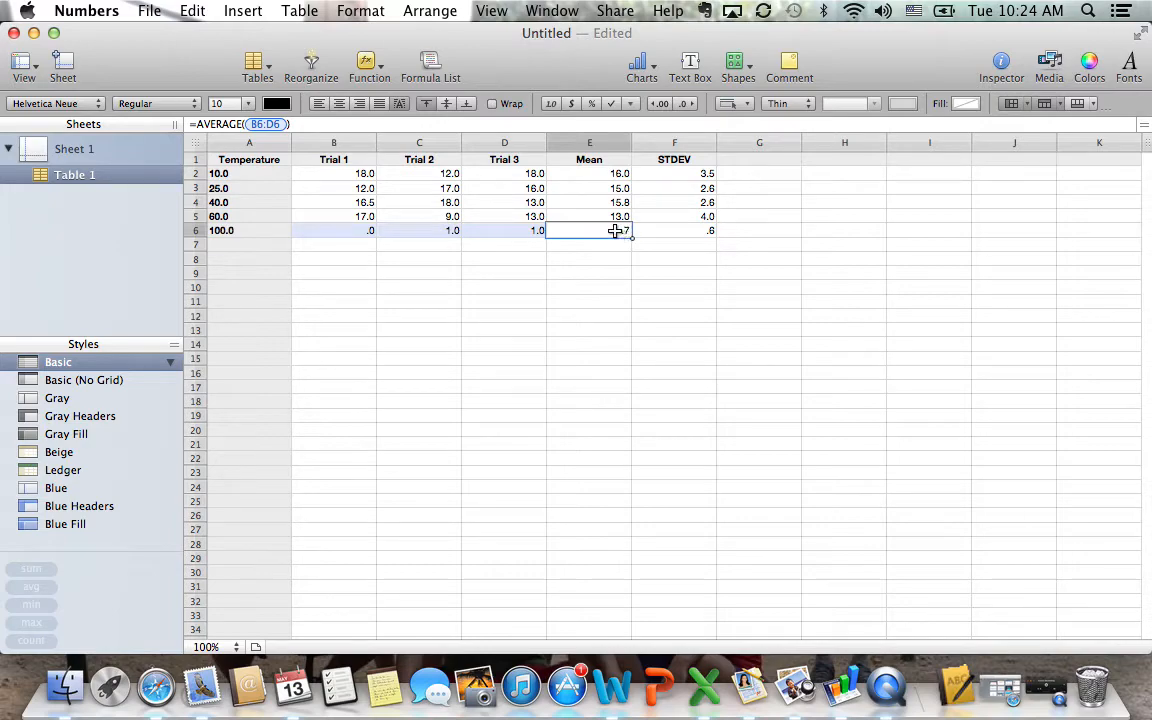
double_click(613, 230)
text(+)
click(625, 301)
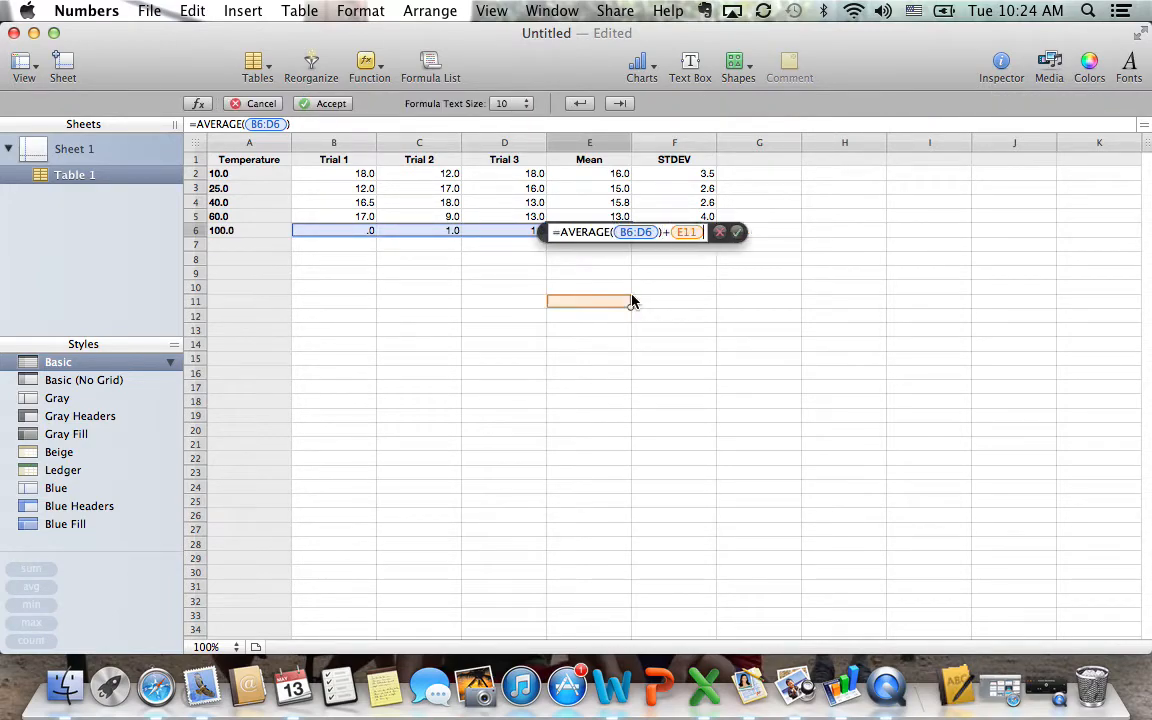
key(BackSpace)
key(BackSpace)
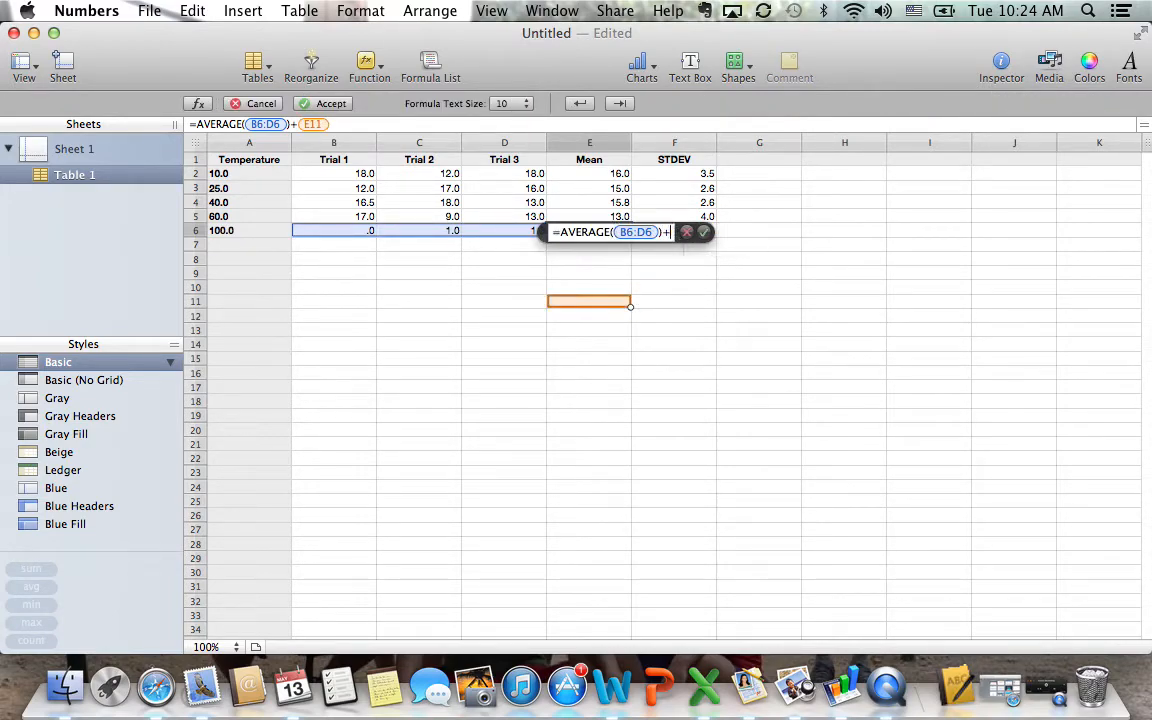
key(Return)
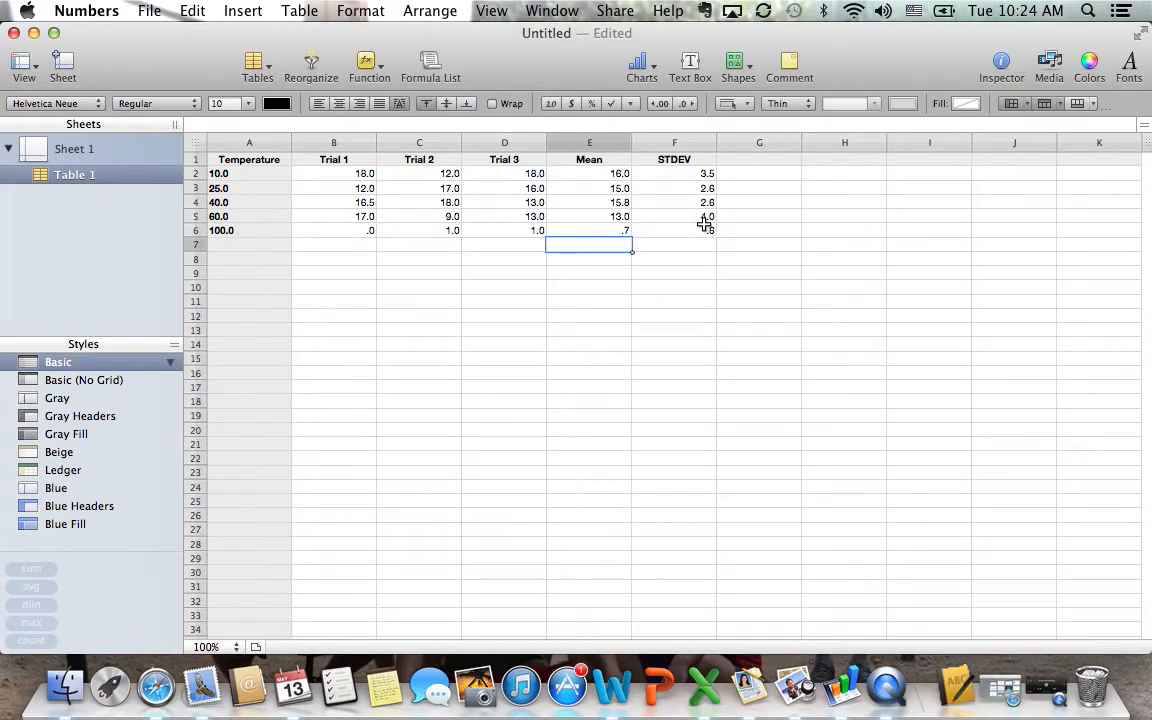
- Open the custom number format of mean cell E6 and examine the digit options of its integers element
click(632, 104)
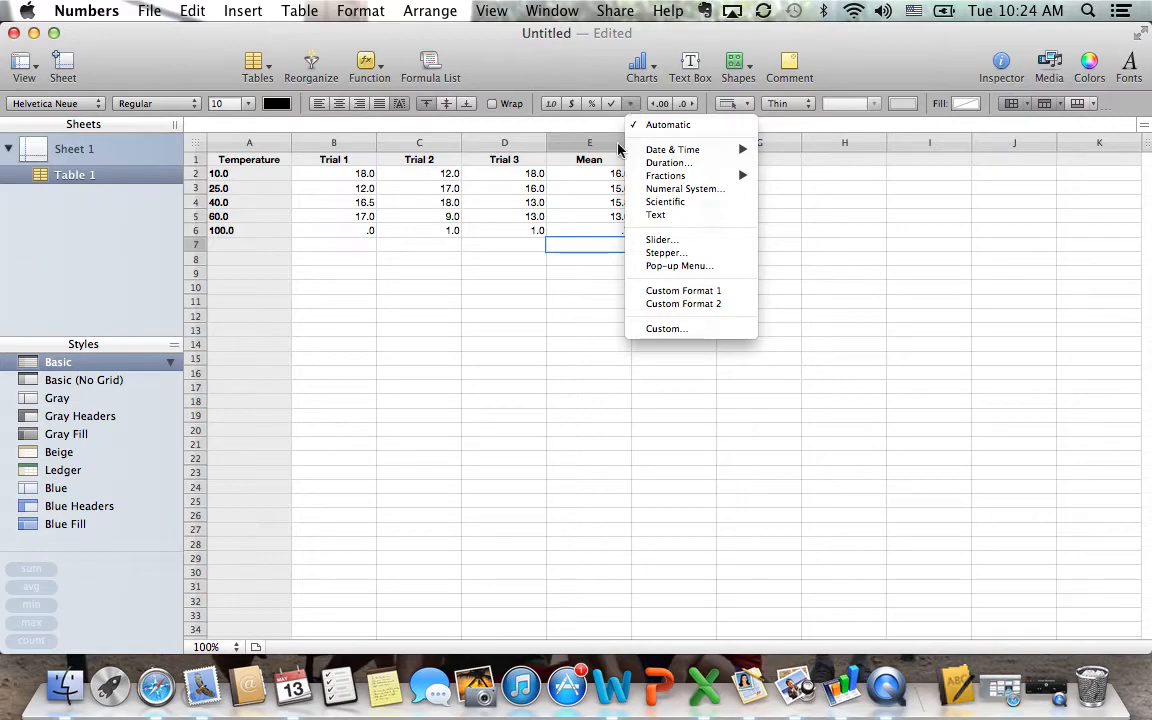
click(582, 229)
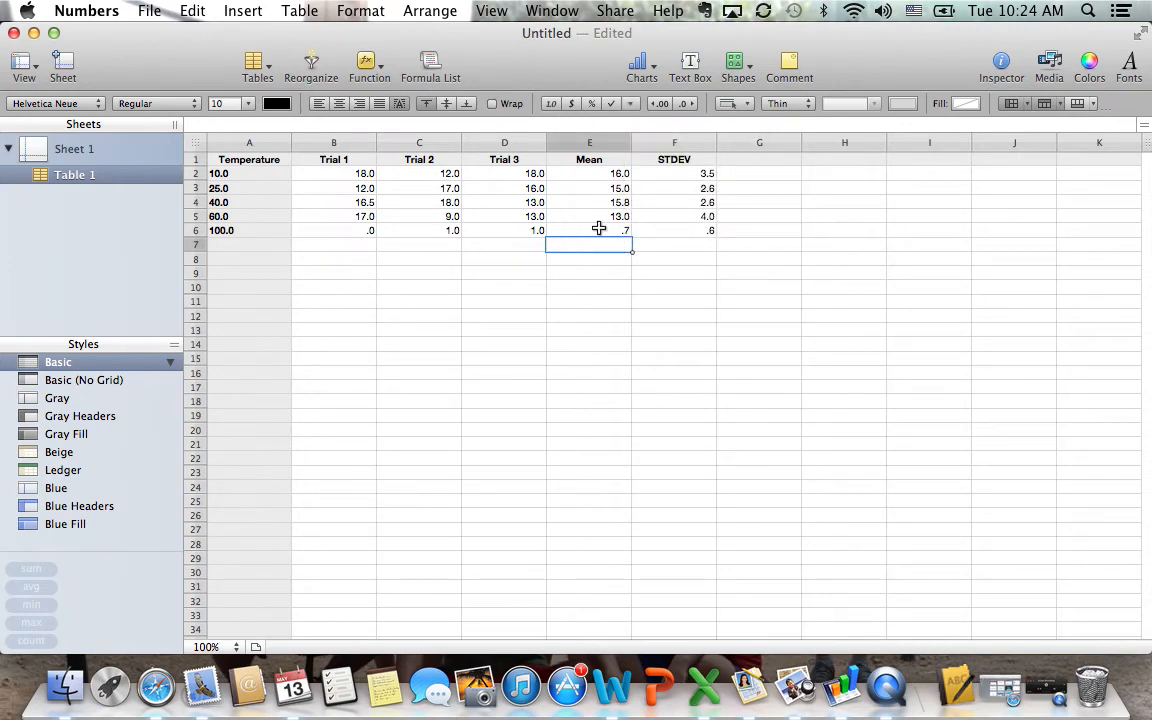
click(582, 229)
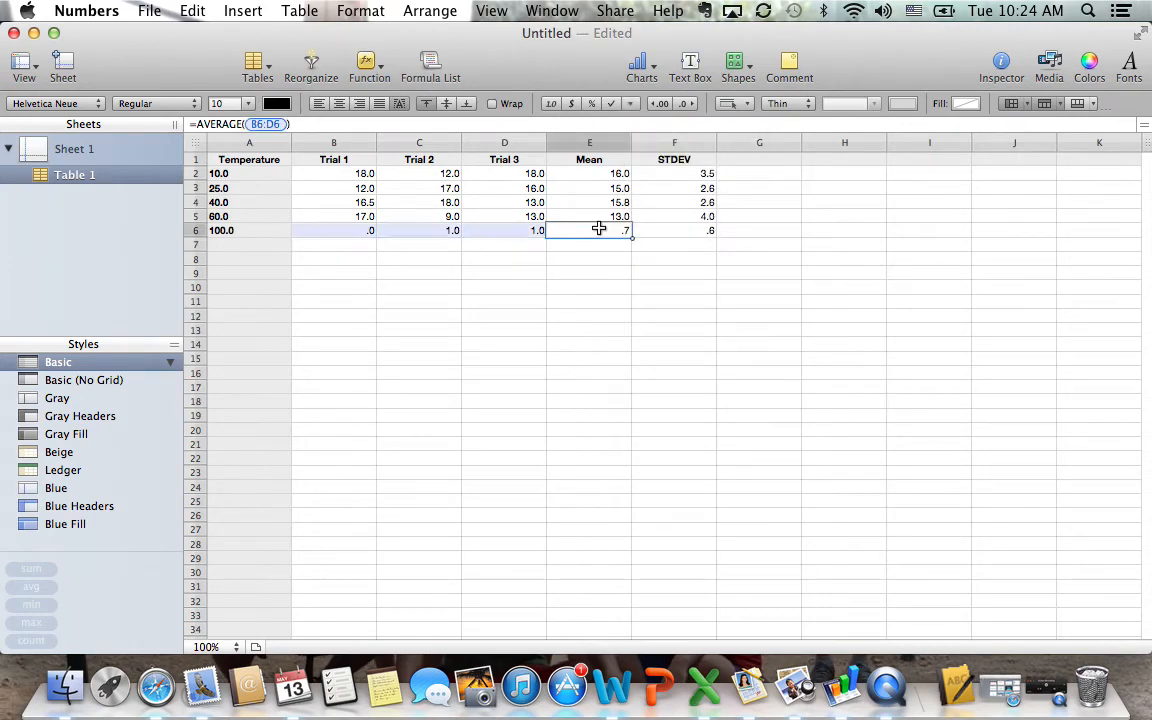
click(630, 107)
click(650, 337)
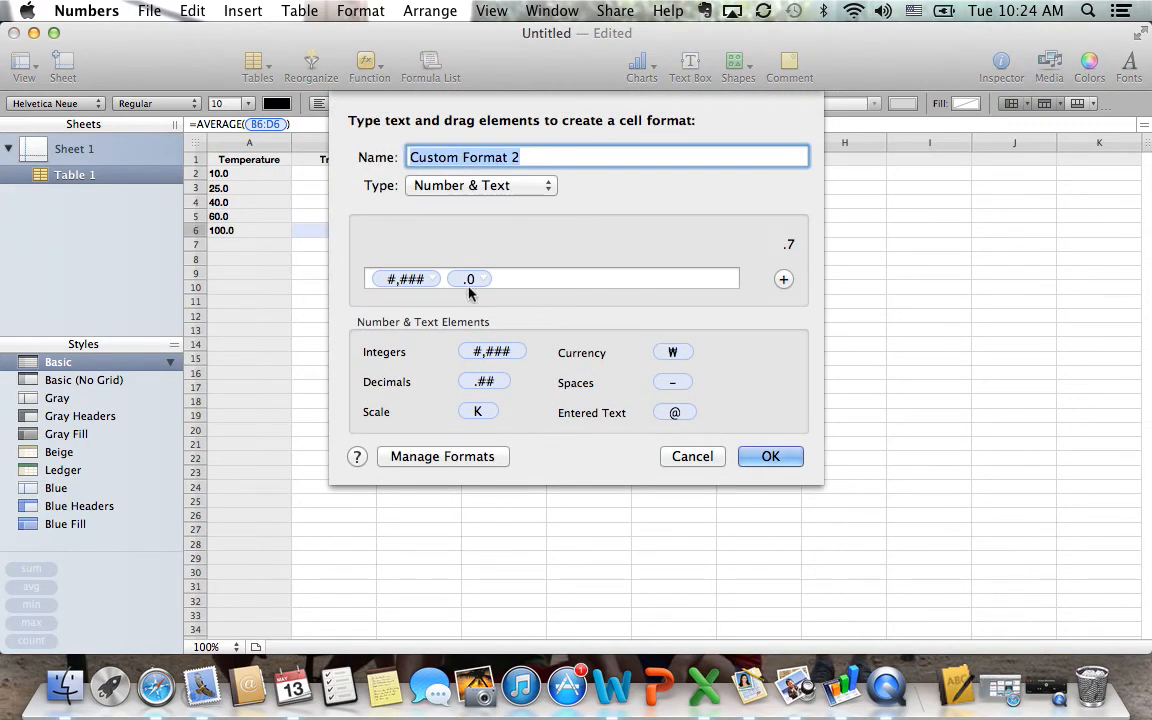
click(433, 280)
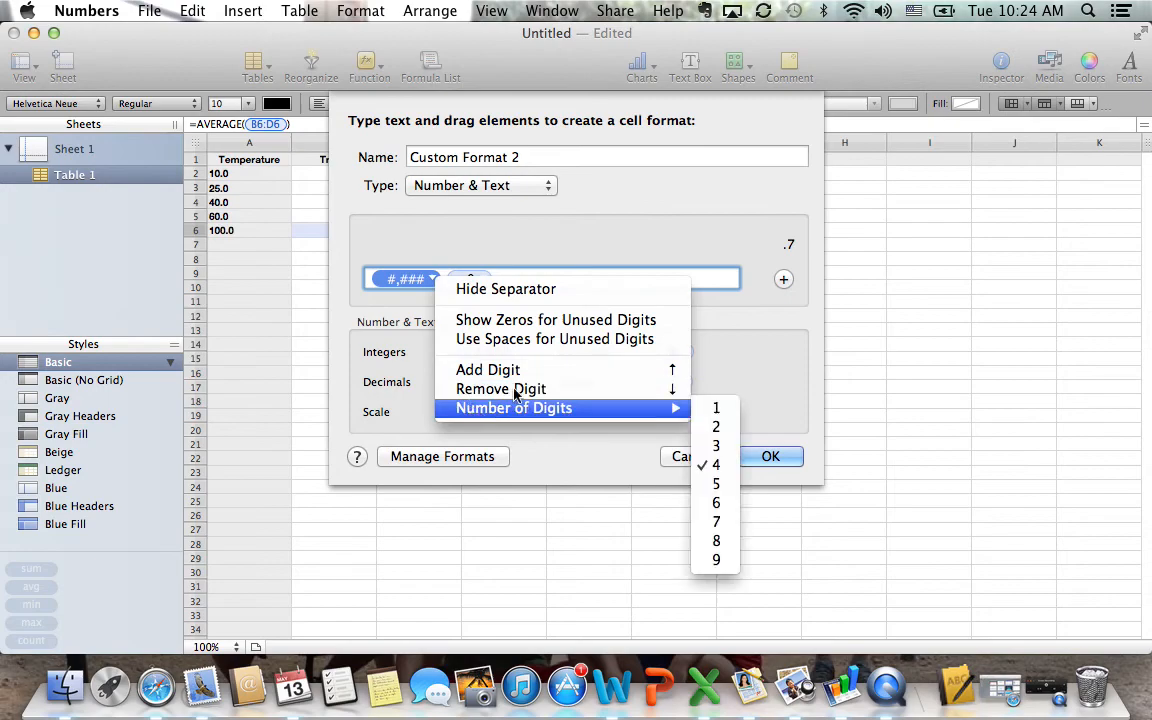
click(723, 326)
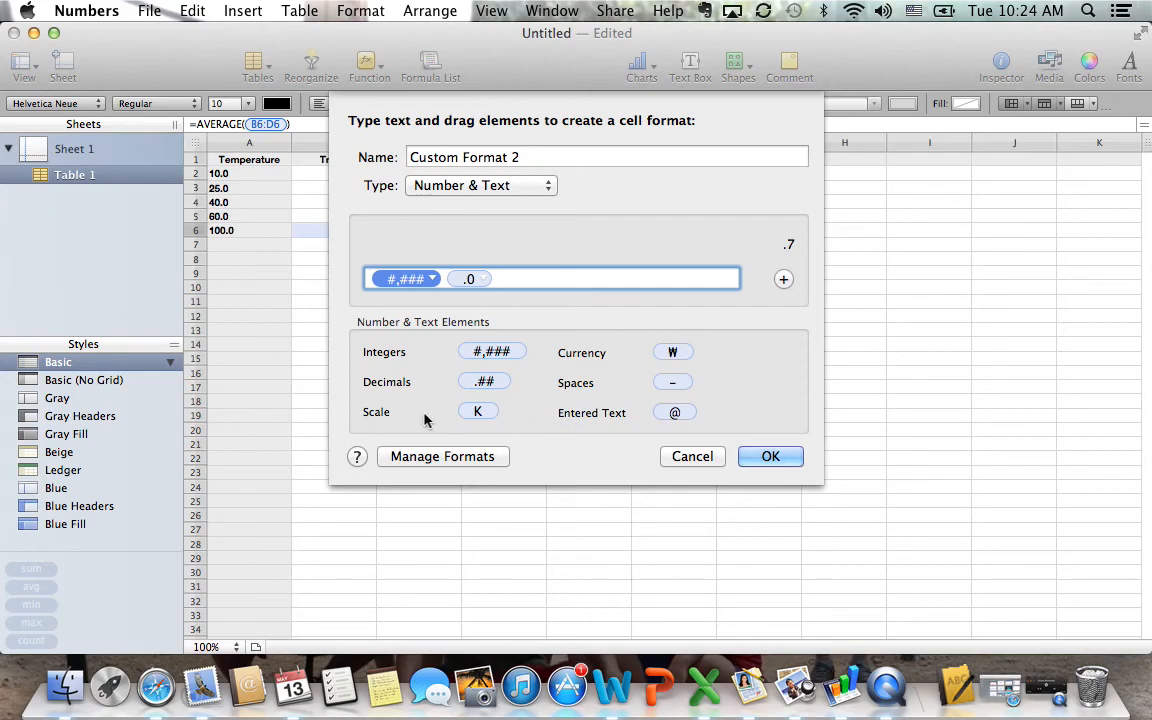
- Review Custom Format 1 and Custom Format 2 in the list of saved cell formats, then cancel and deselect the mean cell
click(418, 458)
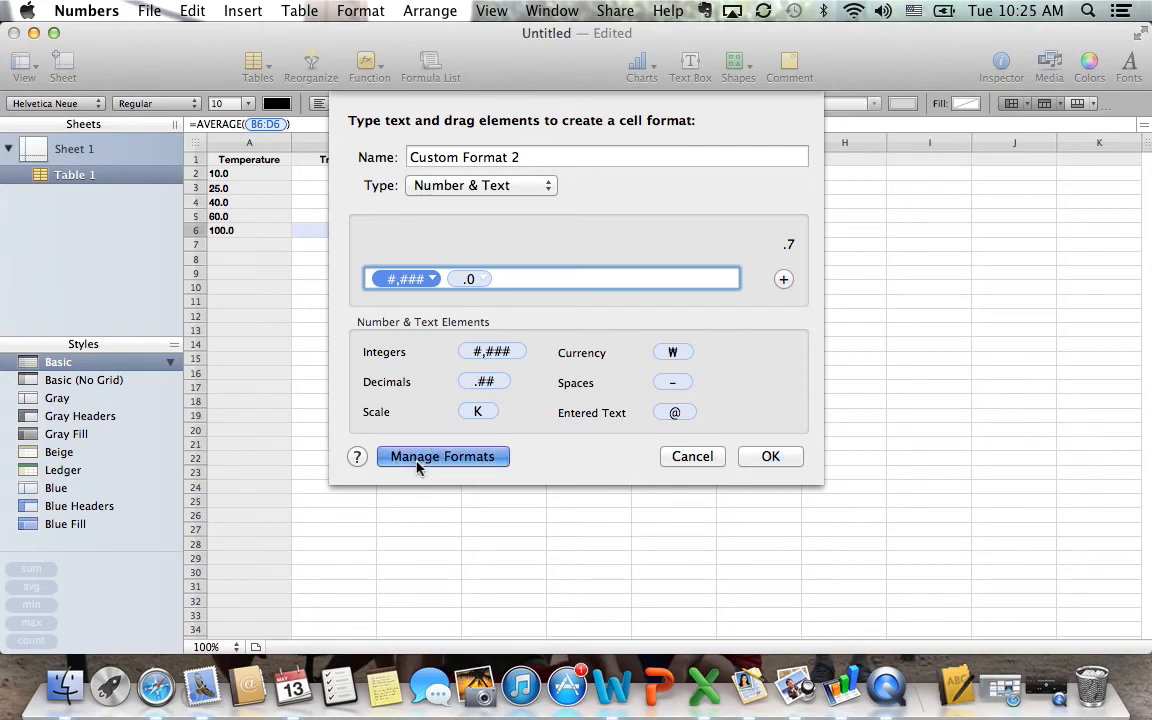
click(435, 158)
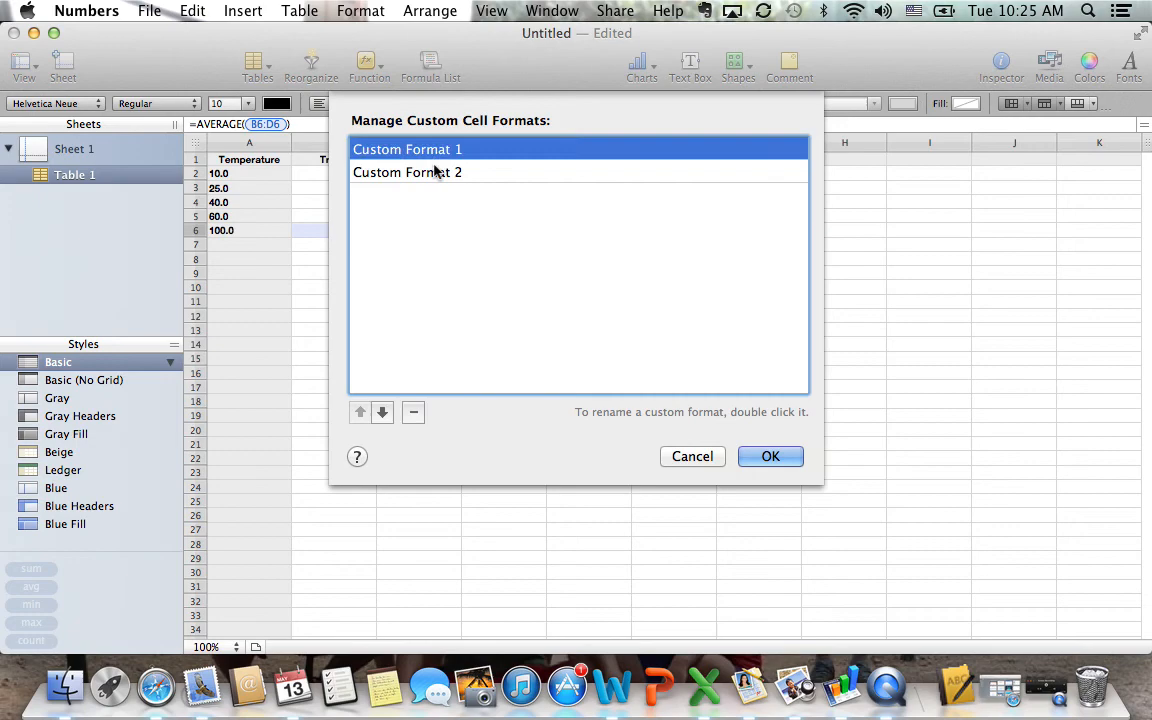
click(436, 173)
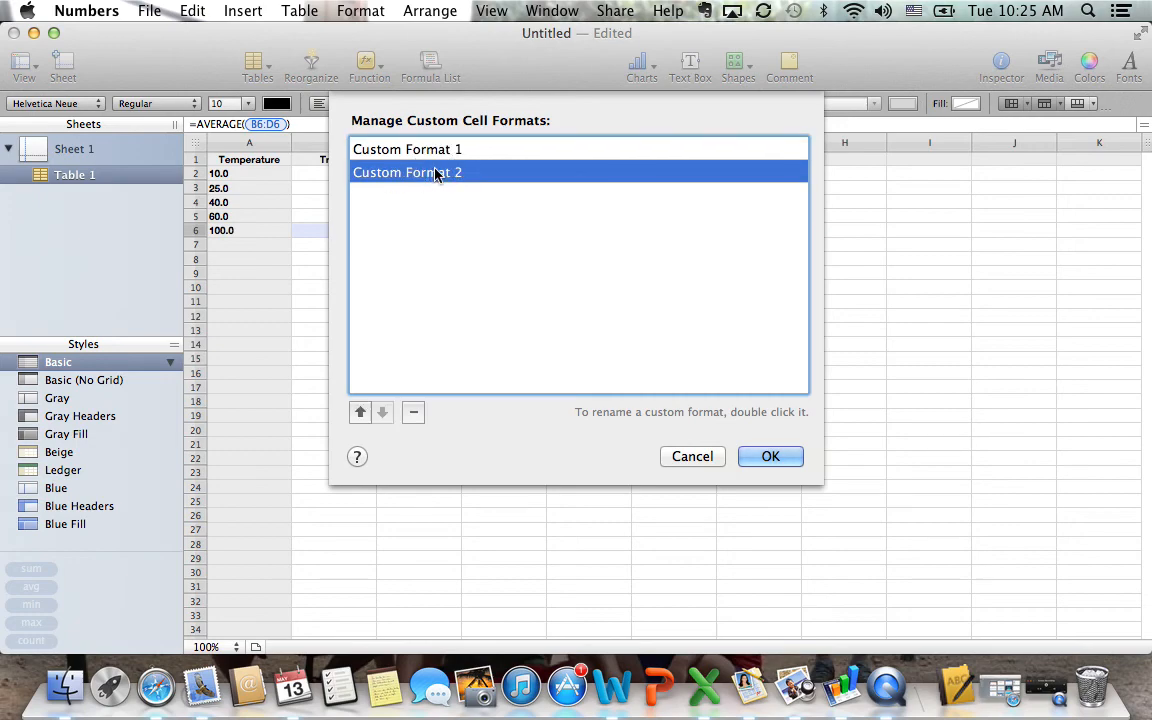
click(692, 458)
click(555, 273)
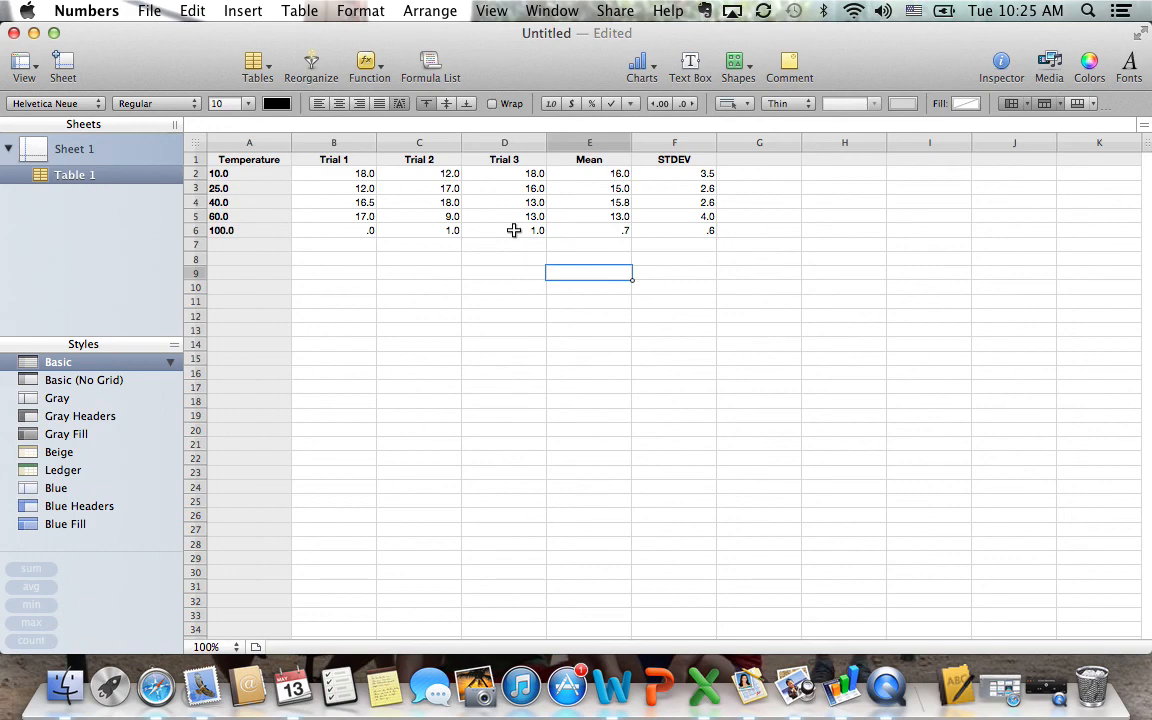
click(1050, 683)
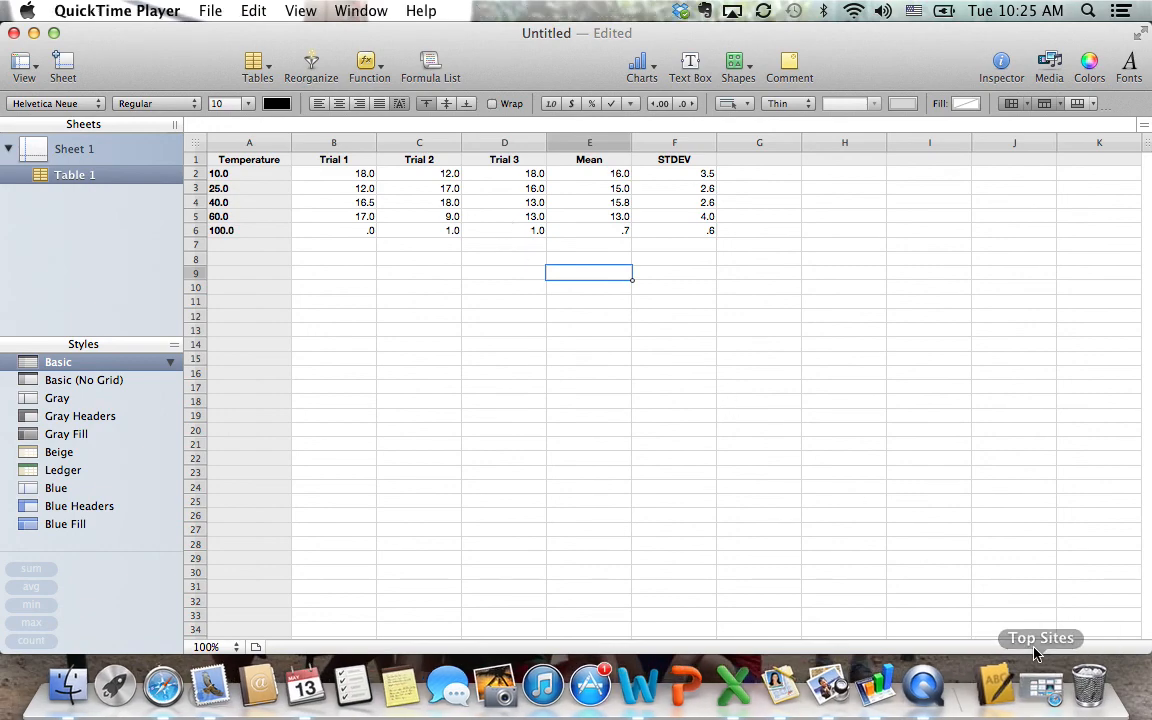